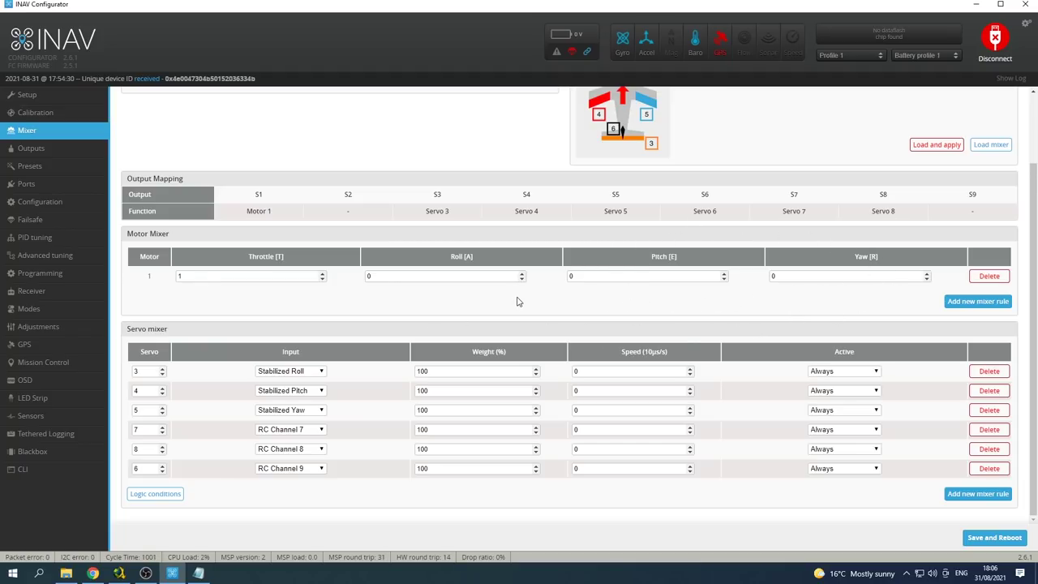
- Examine the input source options of the servo mixer rules, including those for servos 3, 7 and 8
click(299, 373)
click(299, 372)
click(299, 434)
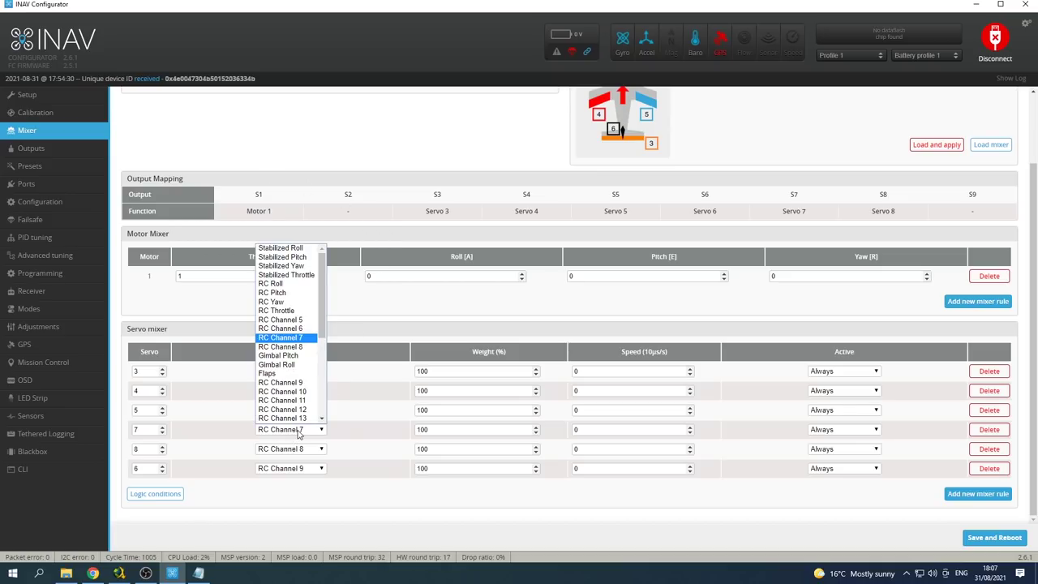
click(300, 434)
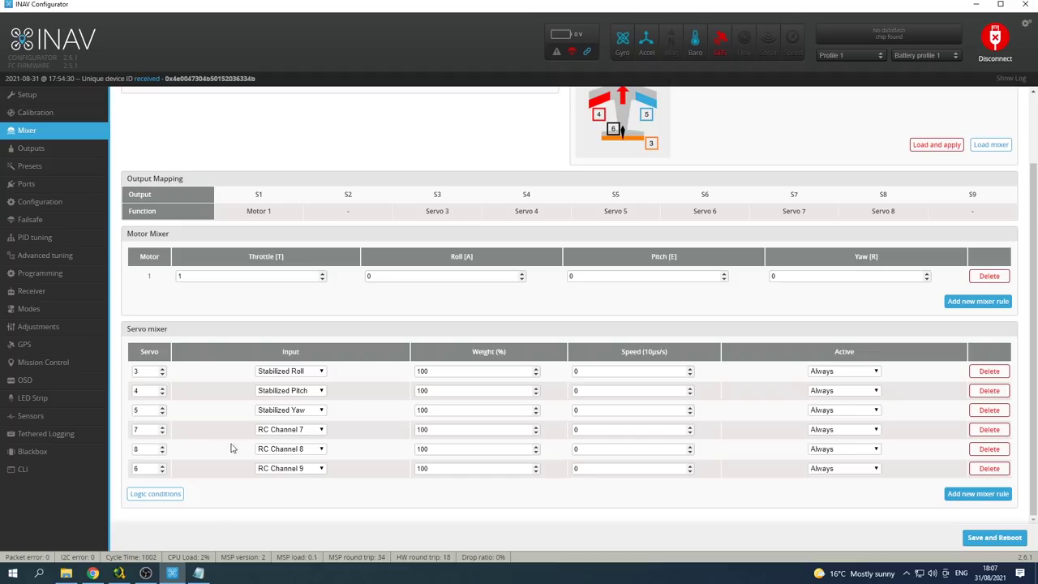
click(294, 431)
click(295, 432)
click(295, 449)
click(297, 452)
scroll(738, 474, up, 2)
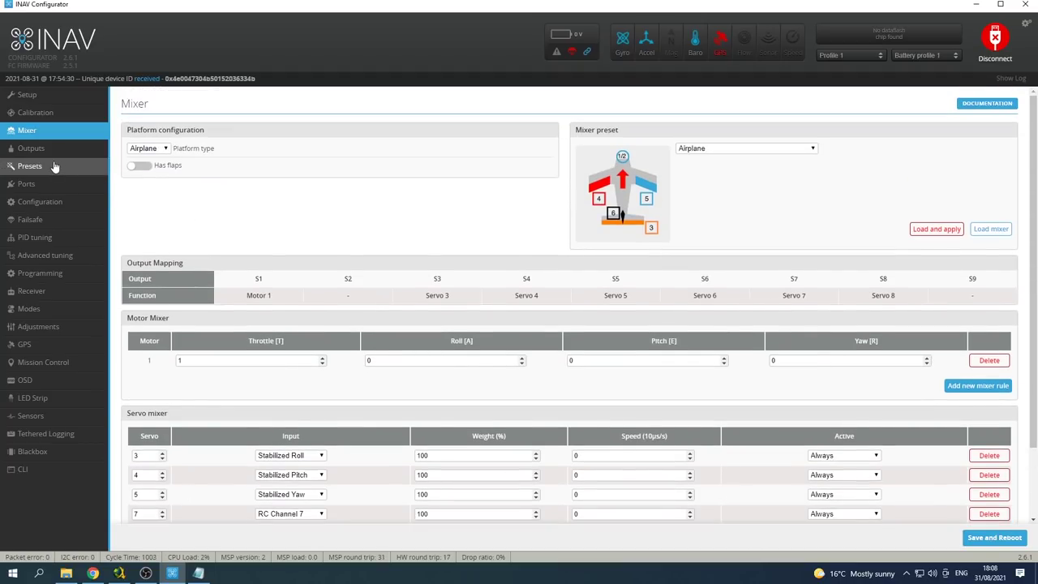
- Review the Outputs page, checking the available ESC protocols and the servo settings
click(50, 150)
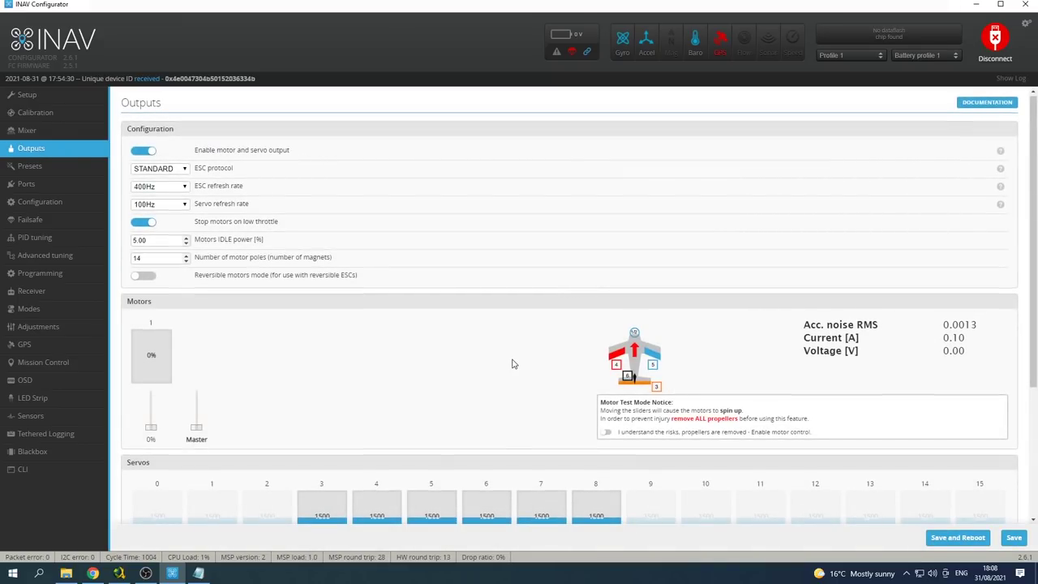
scroll(514, 364, down, 1)
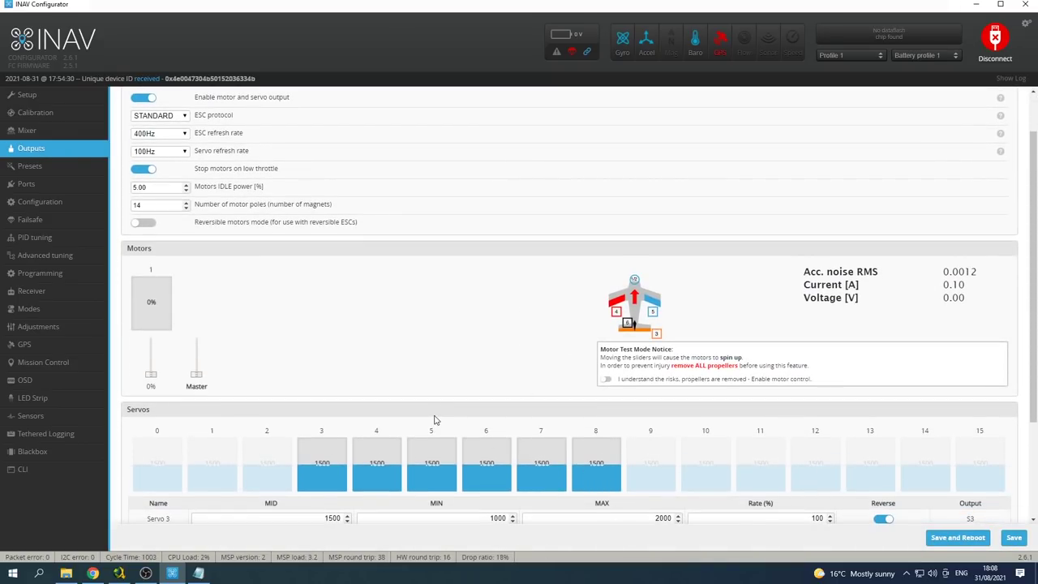
scroll(434, 417, up, 1)
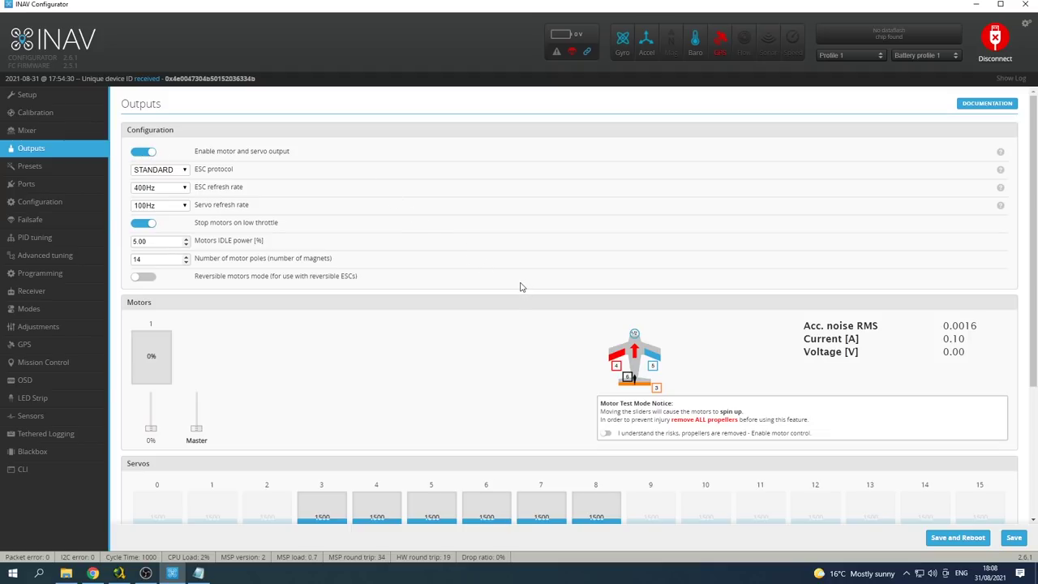
click(177, 170)
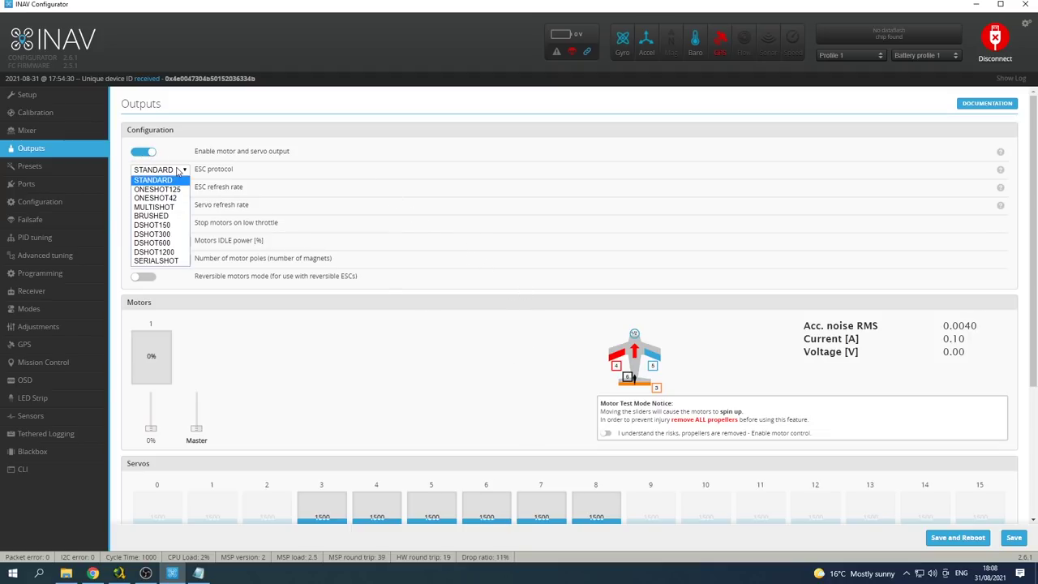
click(178, 171)
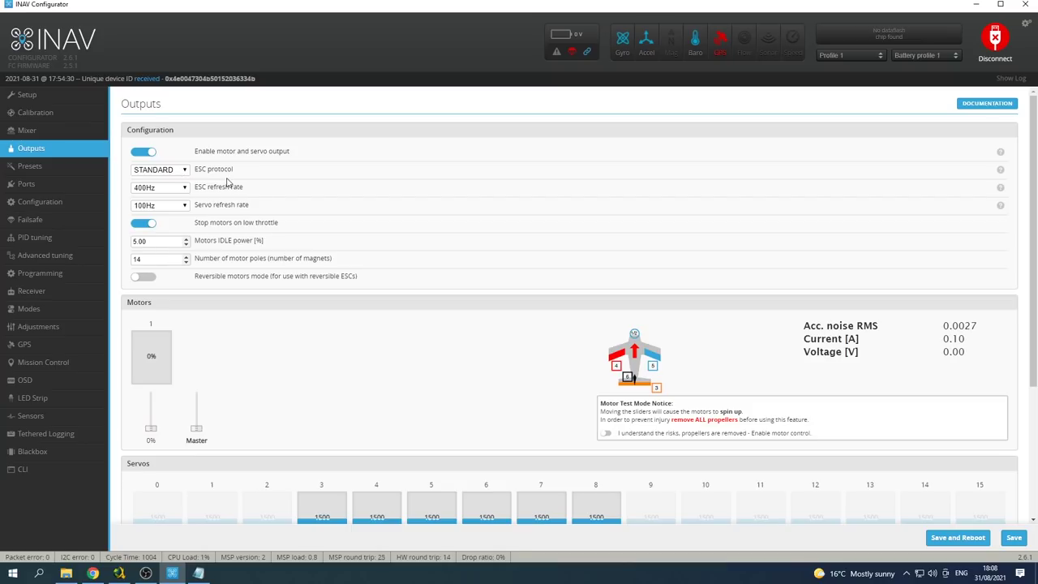
scroll(440, 371, down, 5)
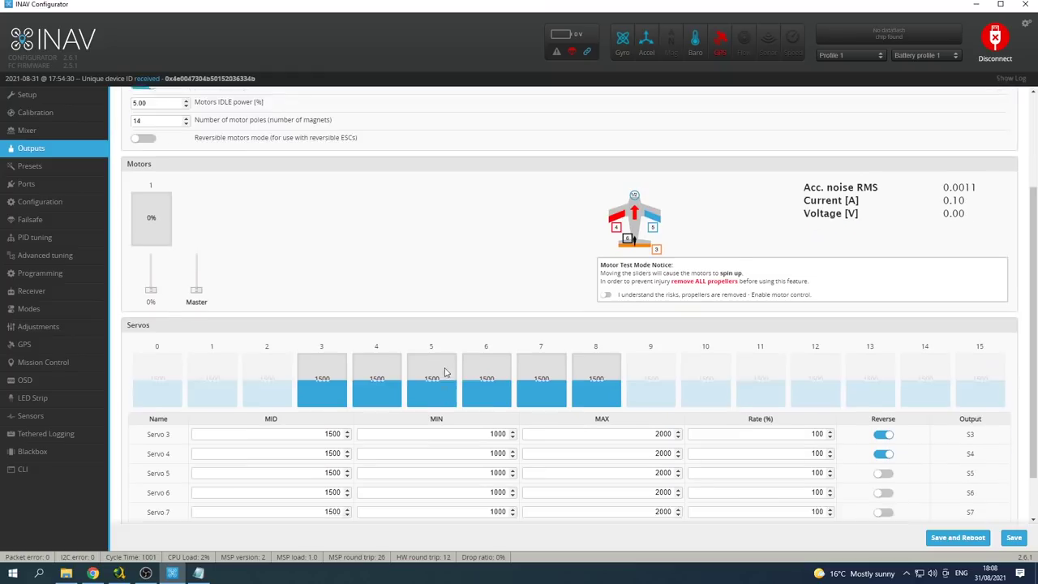
scroll(429, 348, up, 5)
- View the Presets page and examine the Ports assignments: the UART5 peripheral and the UART4 sensor type with its baud rate
click(30, 165)
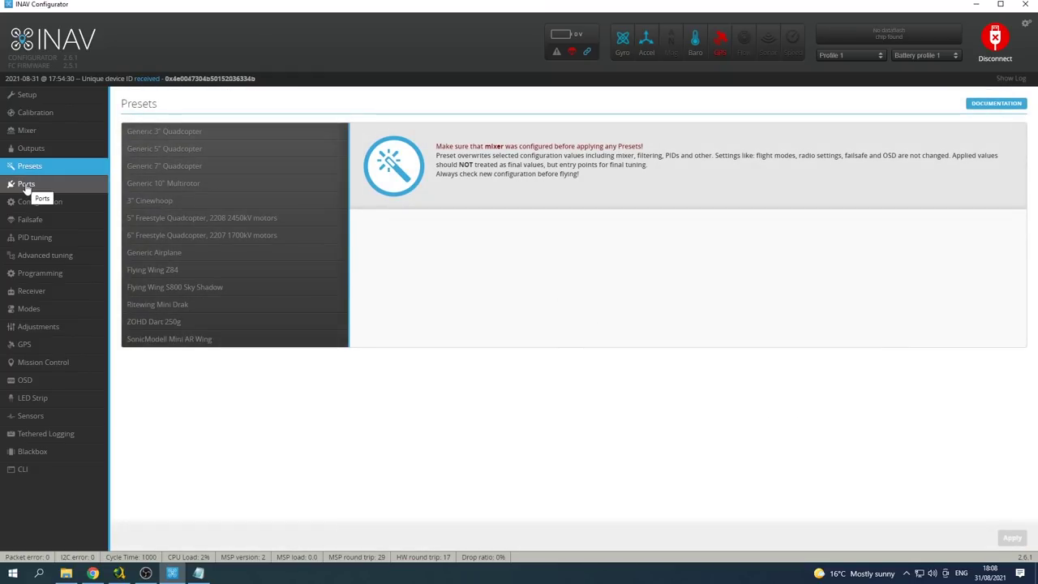
click(27, 186)
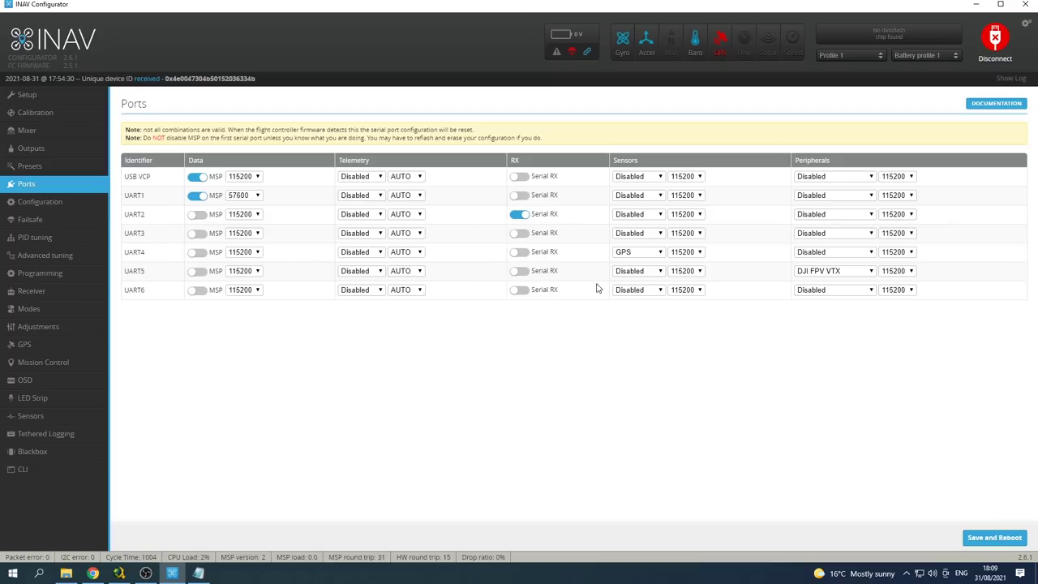
click(828, 275)
click(828, 277)
click(635, 254)
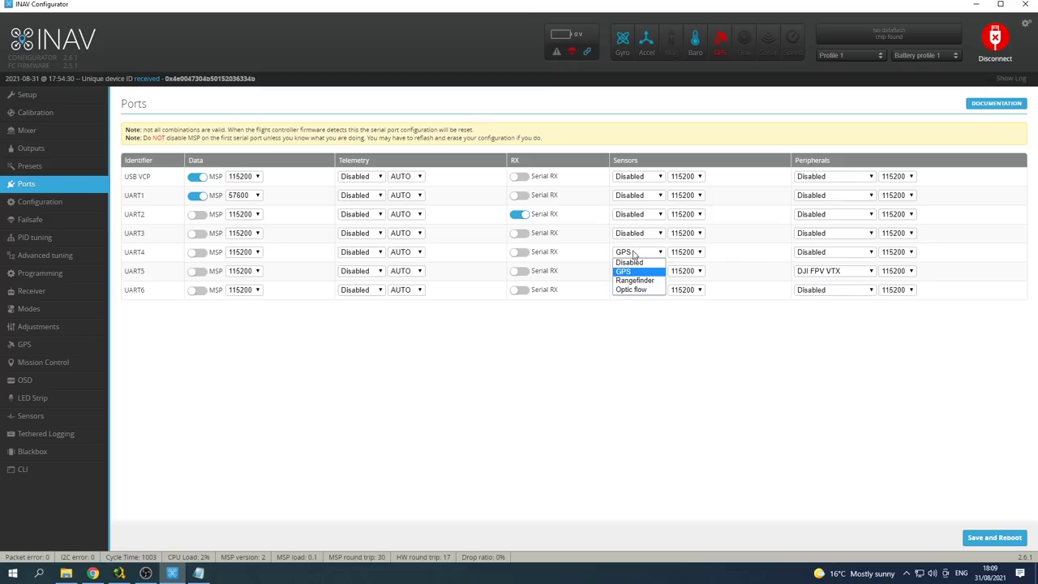
click(635, 254)
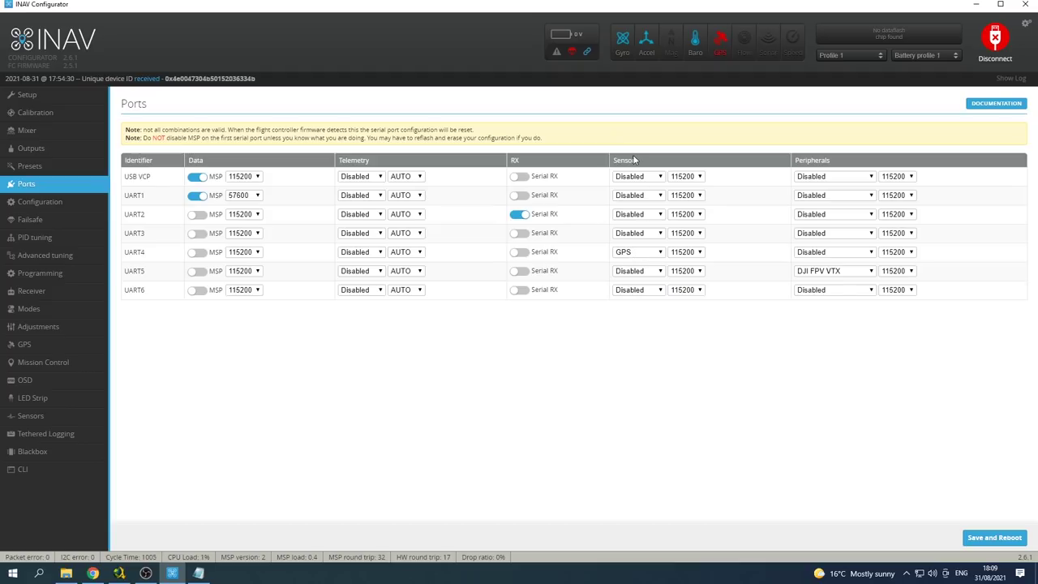
click(696, 253)
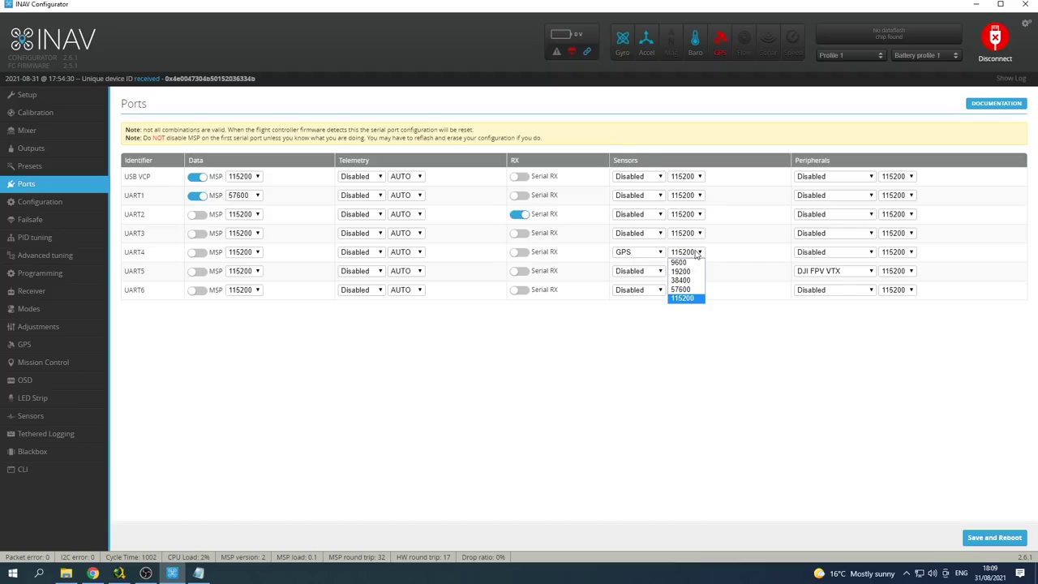
click(696, 253)
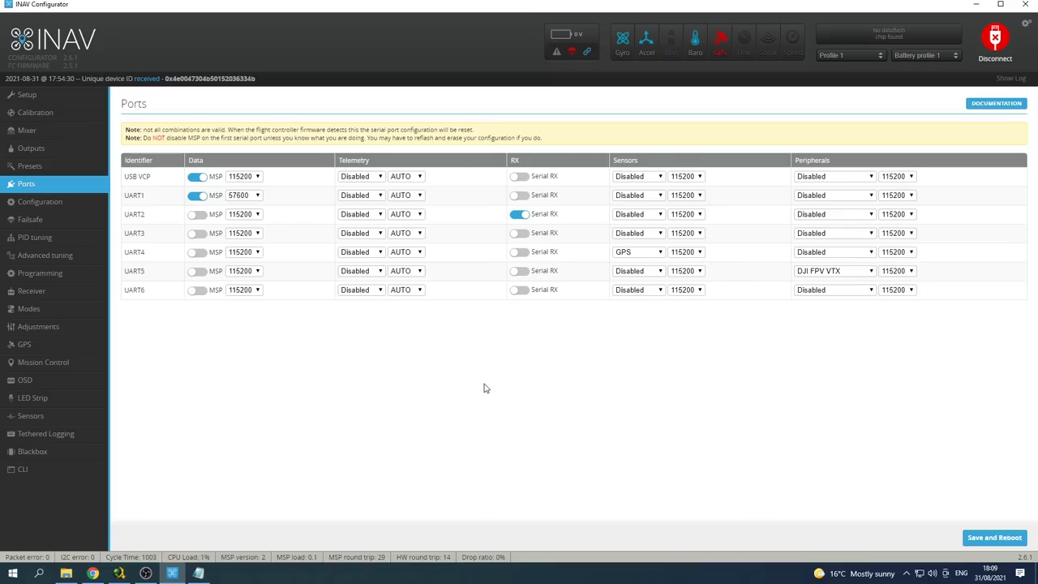
- In the Configuration page's GPS settings, choose the UBLOX7 protocol and European EGNOS ground assistance, and review the Other Features switches
click(44, 202)
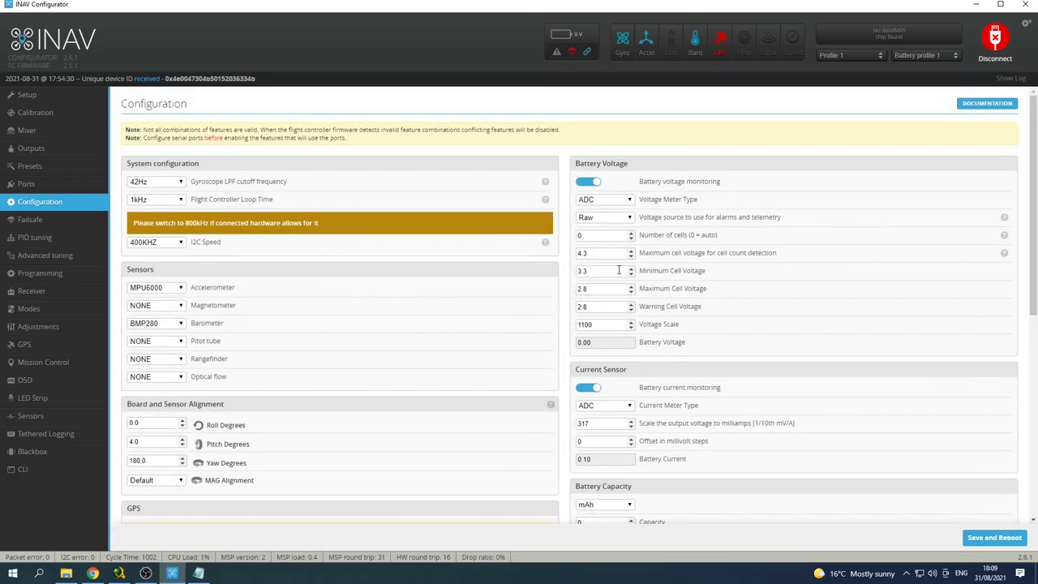
scroll(620, 270, down, 1)
scroll(619, 270, down, 3)
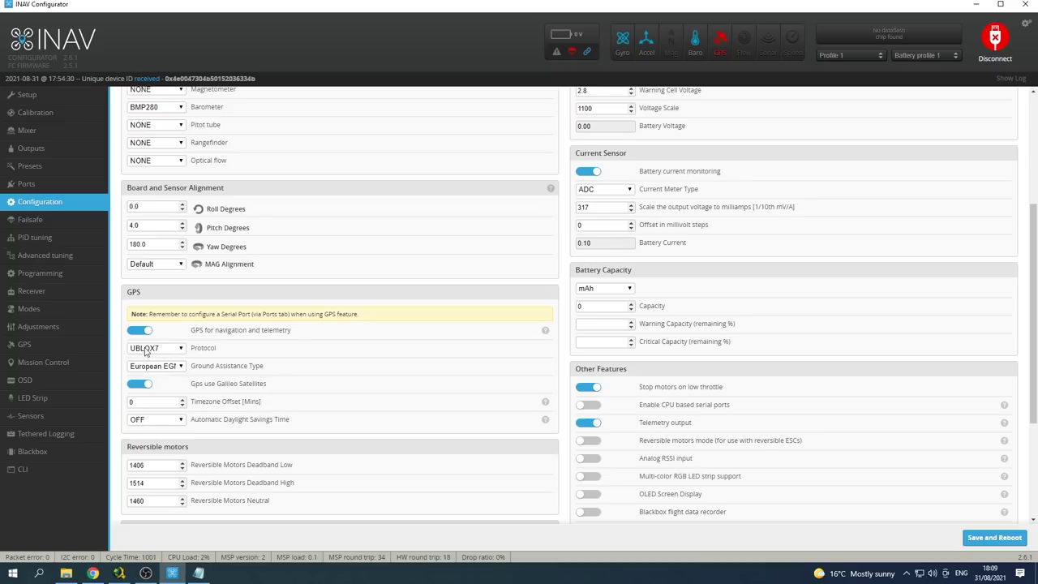
click(173, 372)
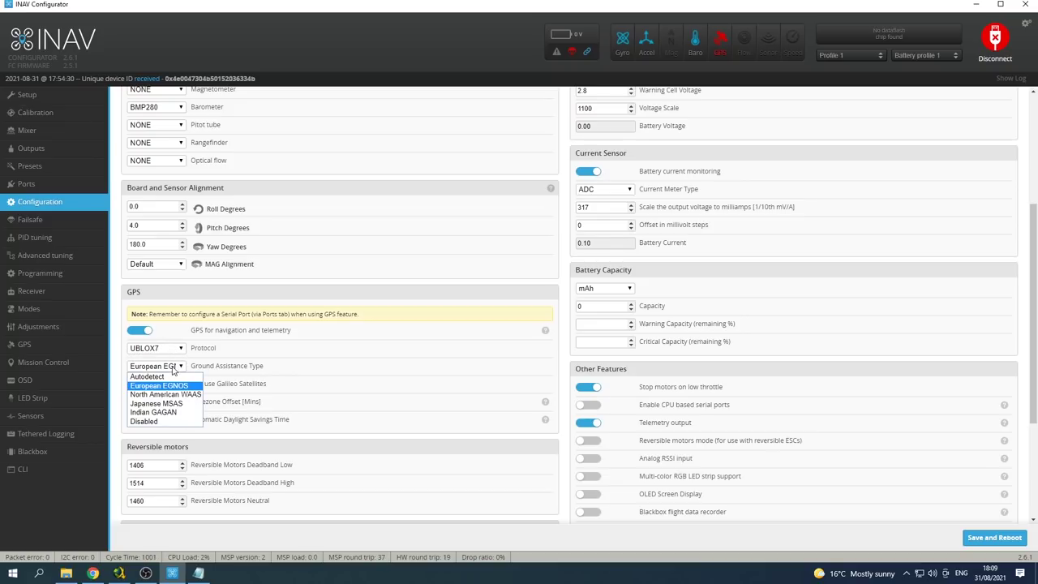
click(173, 370)
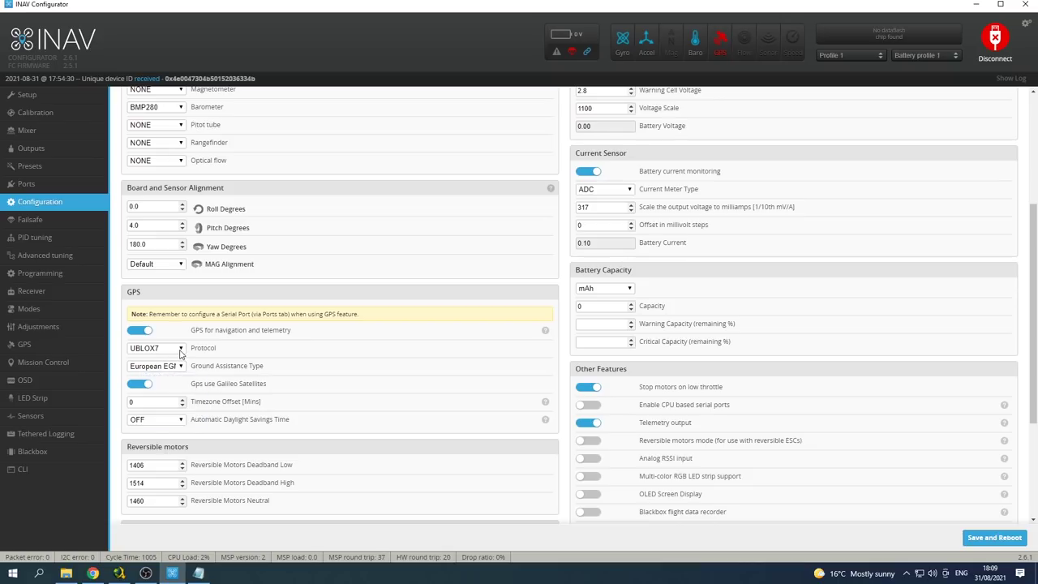
click(181, 350)
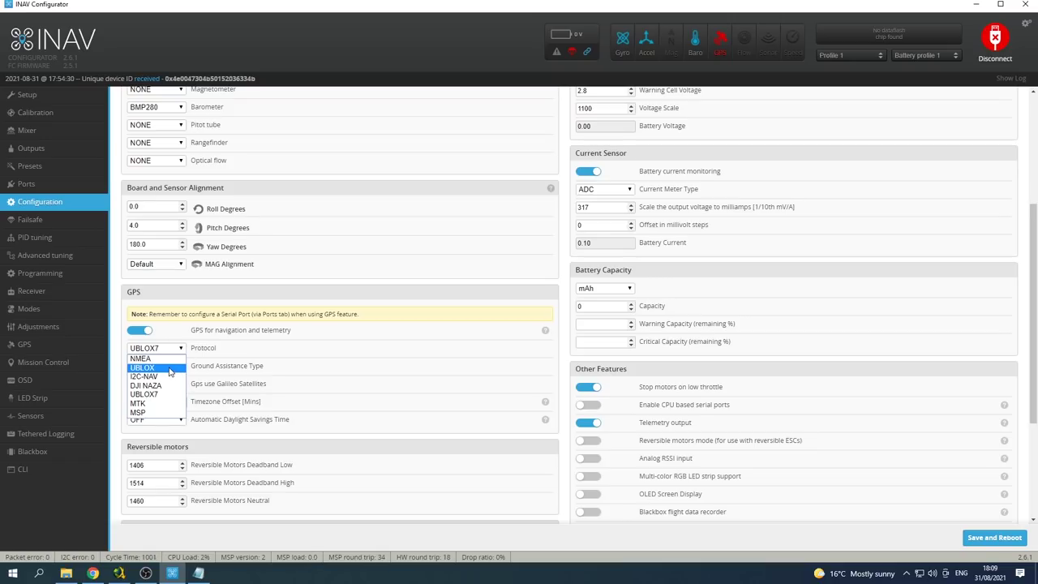
click(160, 397)
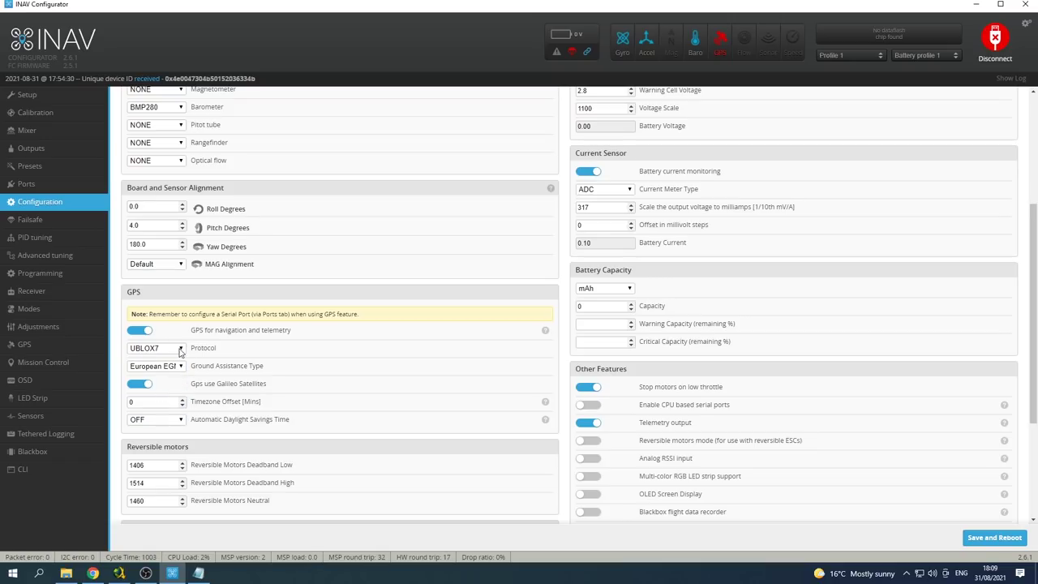
click(165, 369)
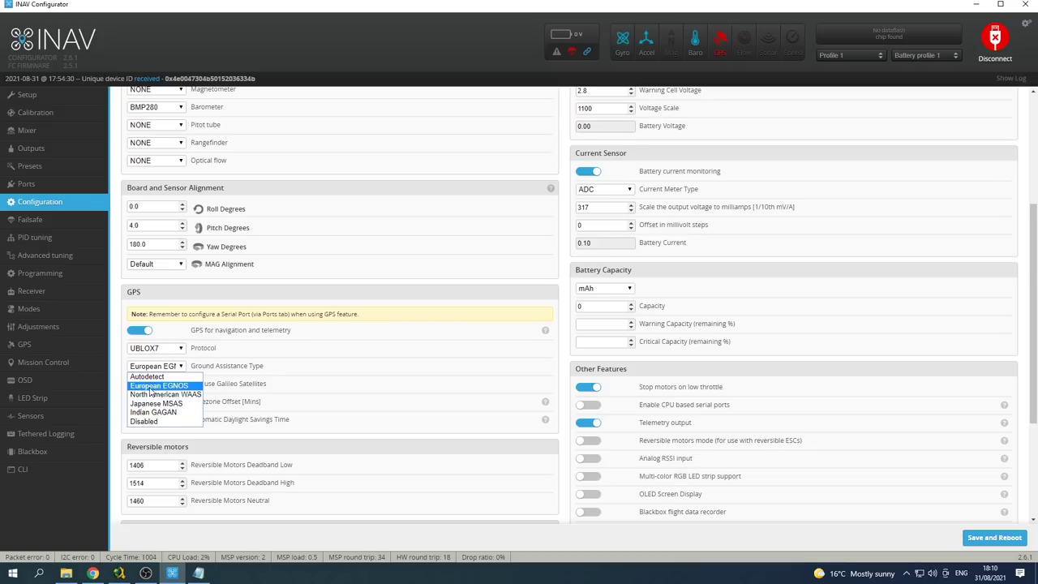
click(151, 386)
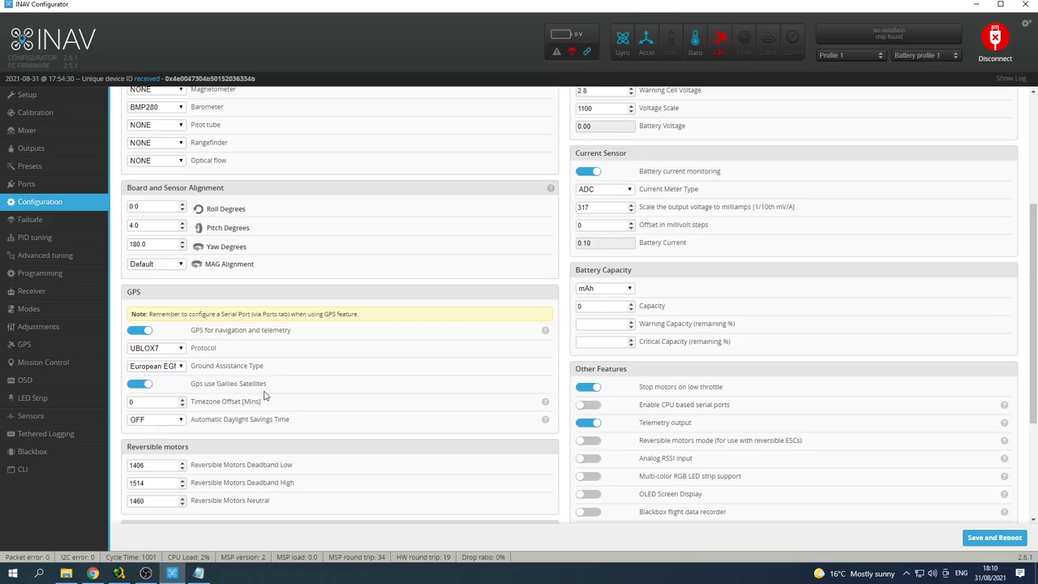
scroll(275, 401, down, 1)
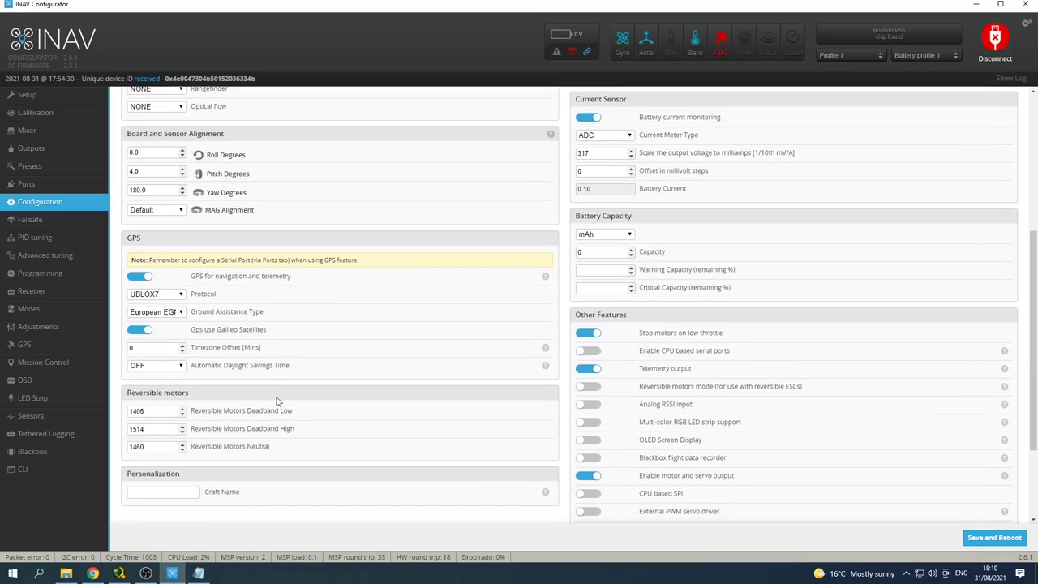
scroll(276, 403, down, 3)
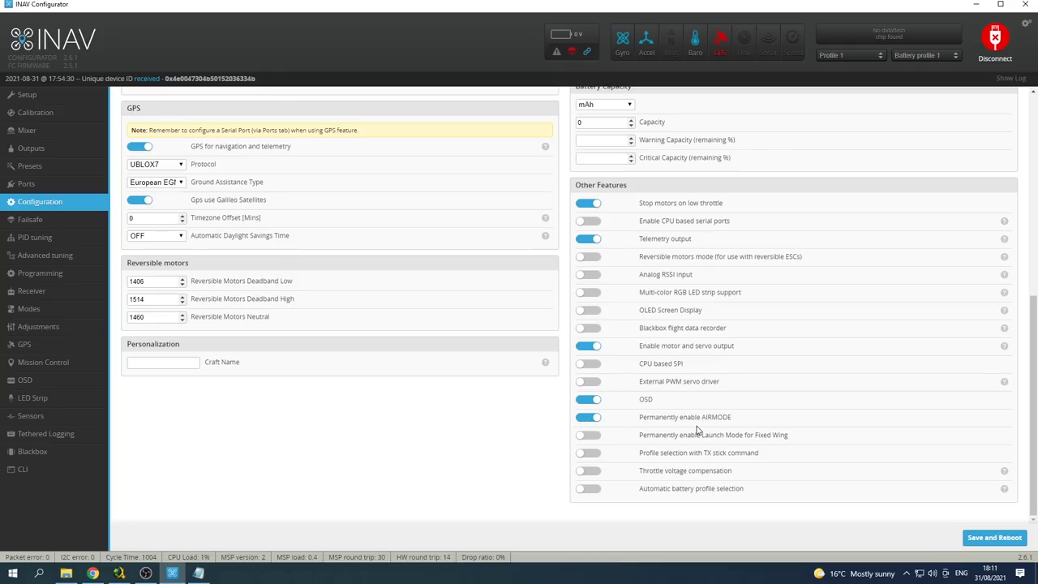
- Review the Failsafe procedure settings and the PID gains
click(30, 219)
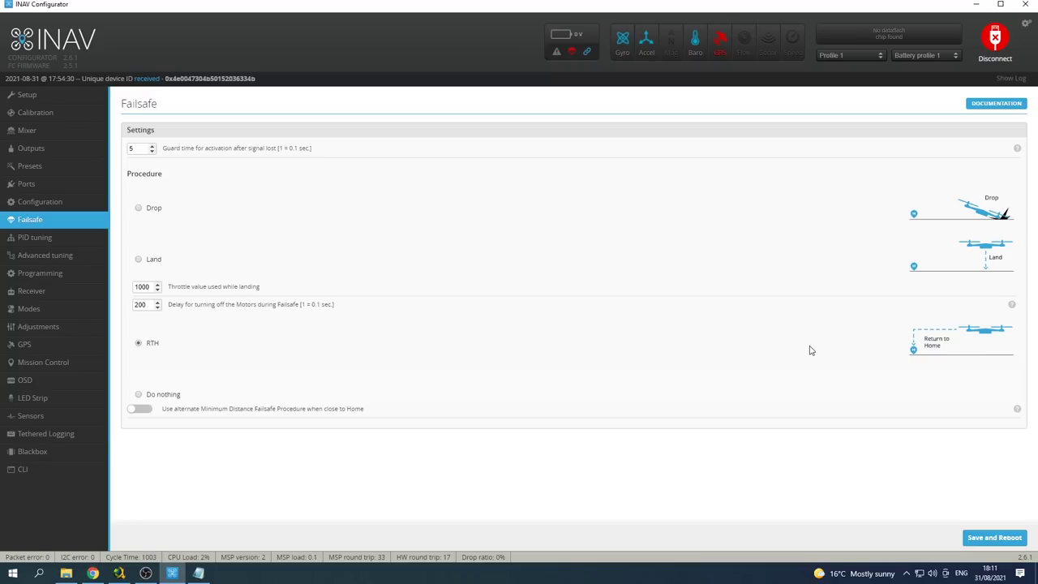
click(37, 237)
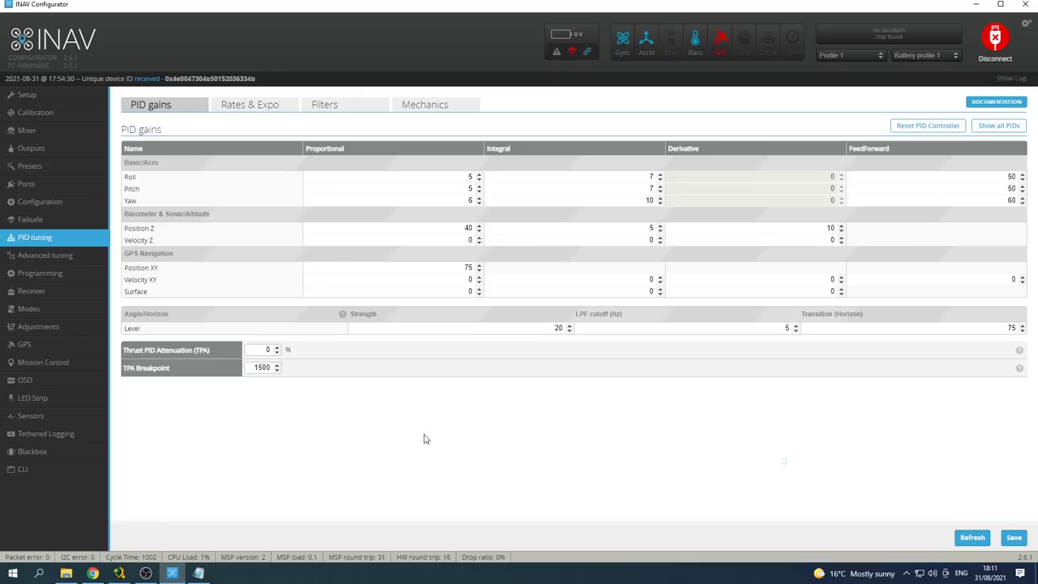
click(251, 111)
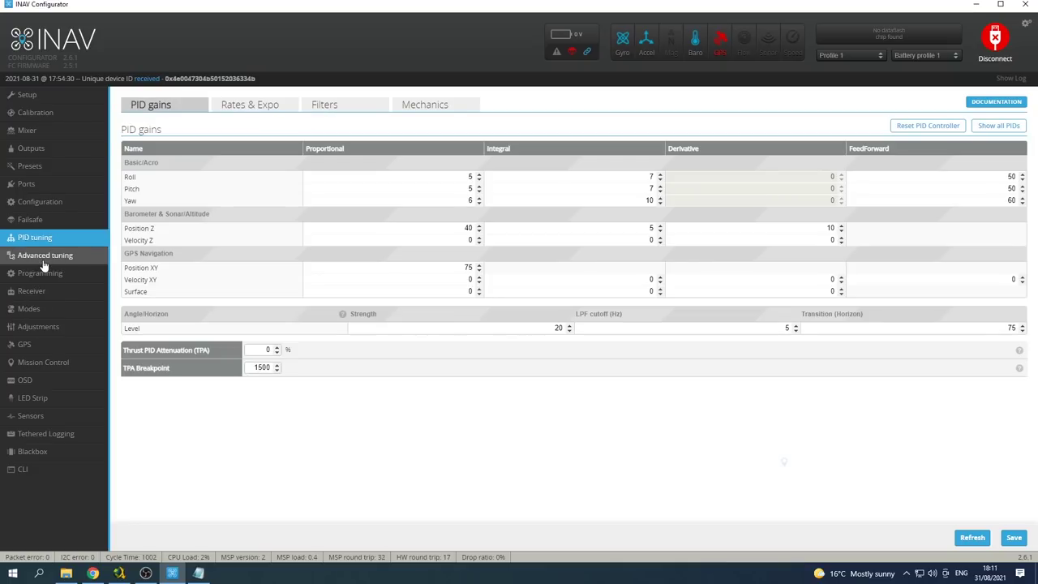
- Review the Advanced tuning navigation, landing and auto launch settings, and view the Programming page
click(43, 256)
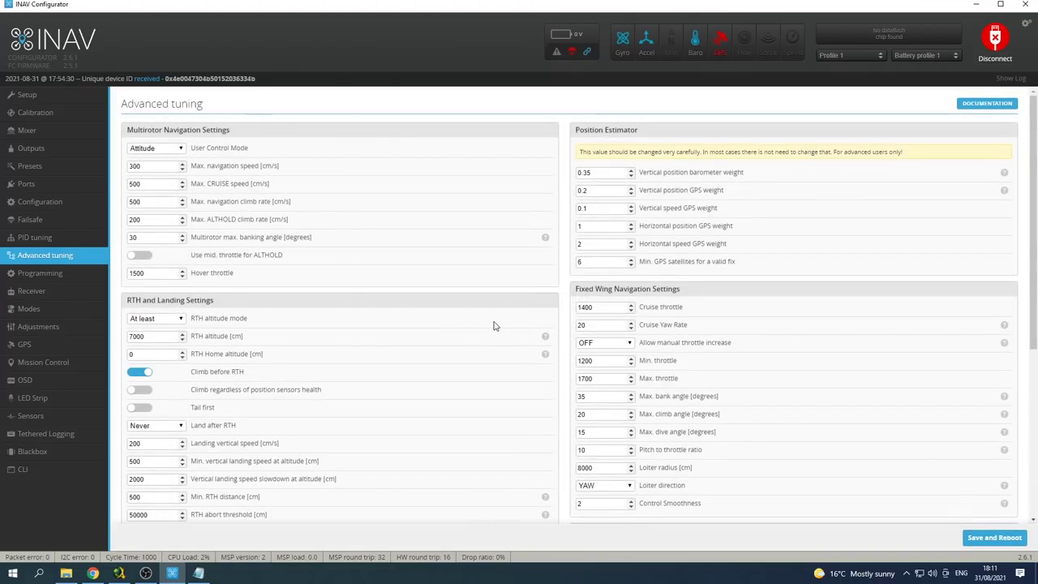
scroll(494, 325, down, 4)
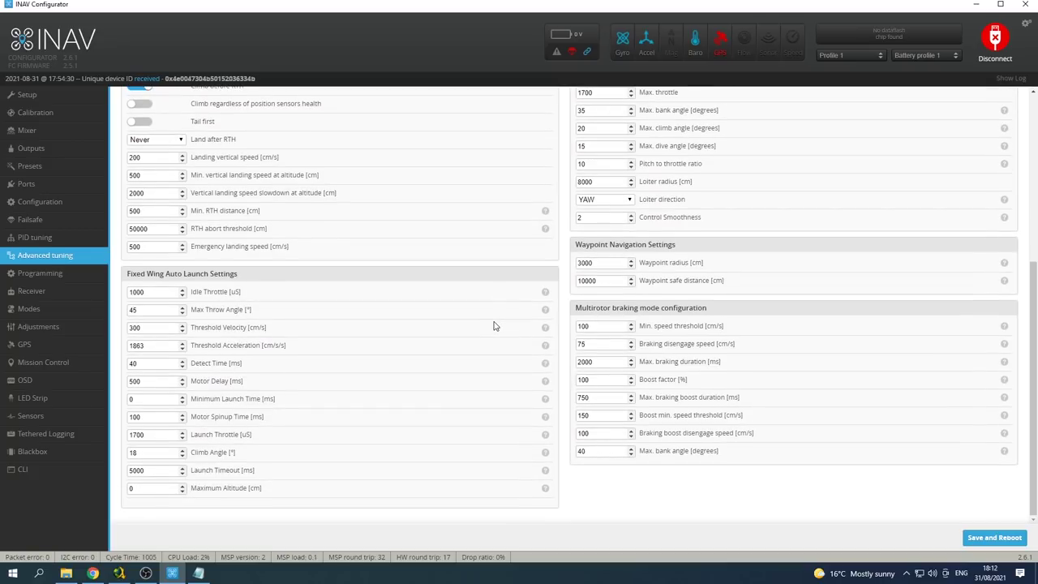
scroll(494, 325, up, 5)
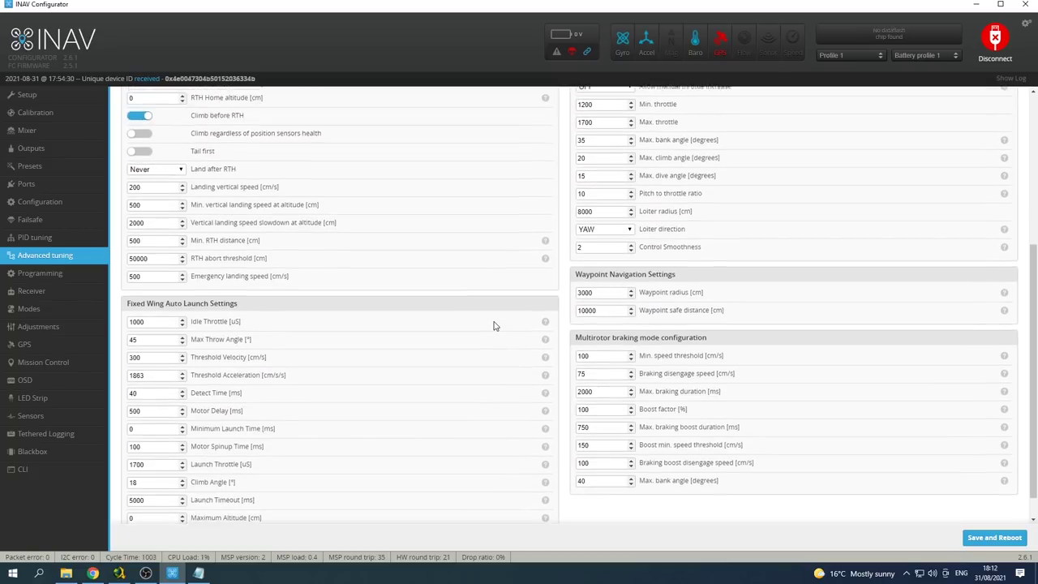
scroll(494, 325, down, 3)
scroll(494, 325, down, 2)
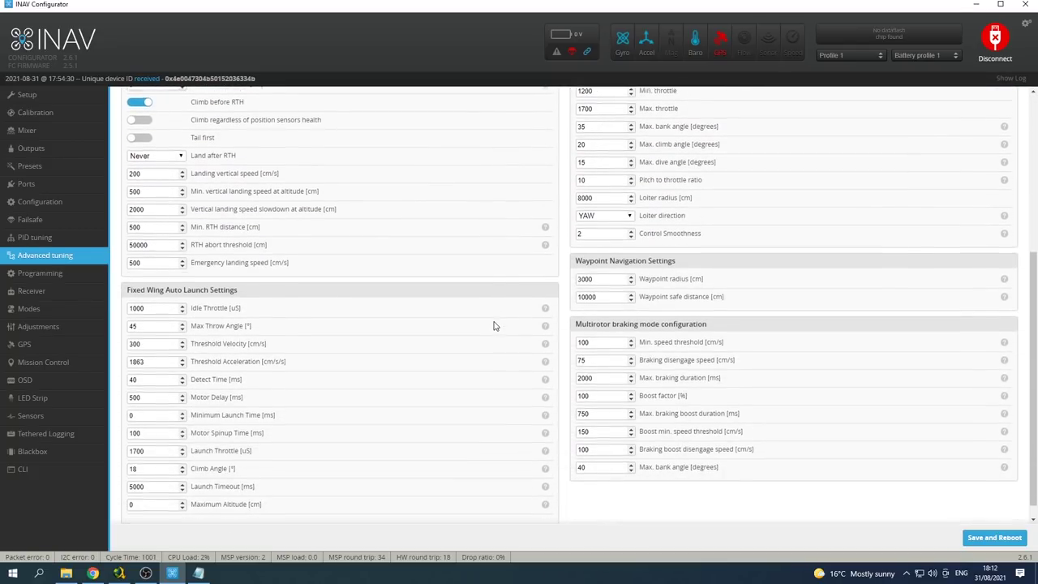
click(38, 276)
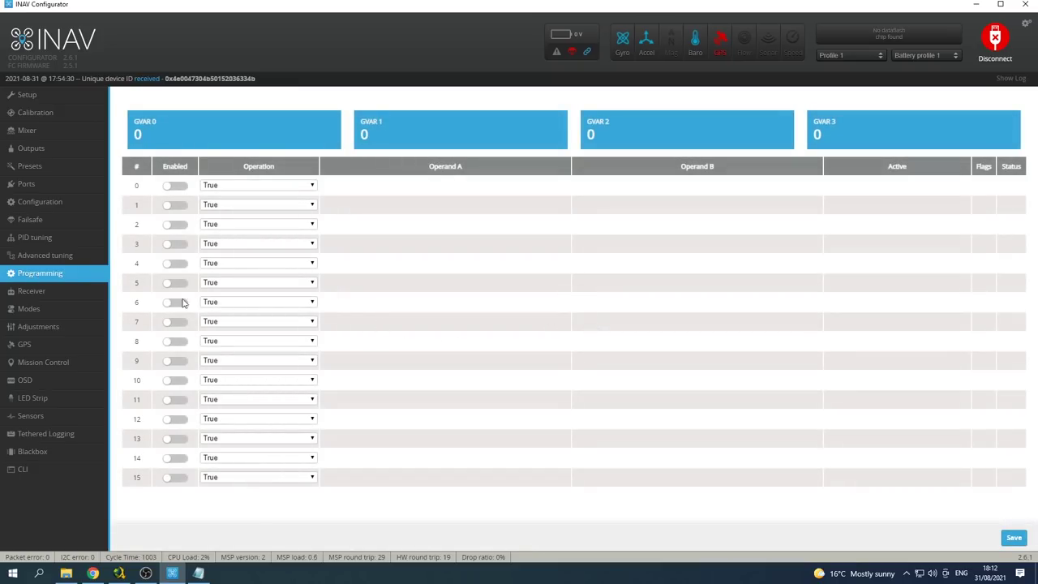
- Return to the Outputs page and examine the reverse settings in the servo table
click(44, 152)
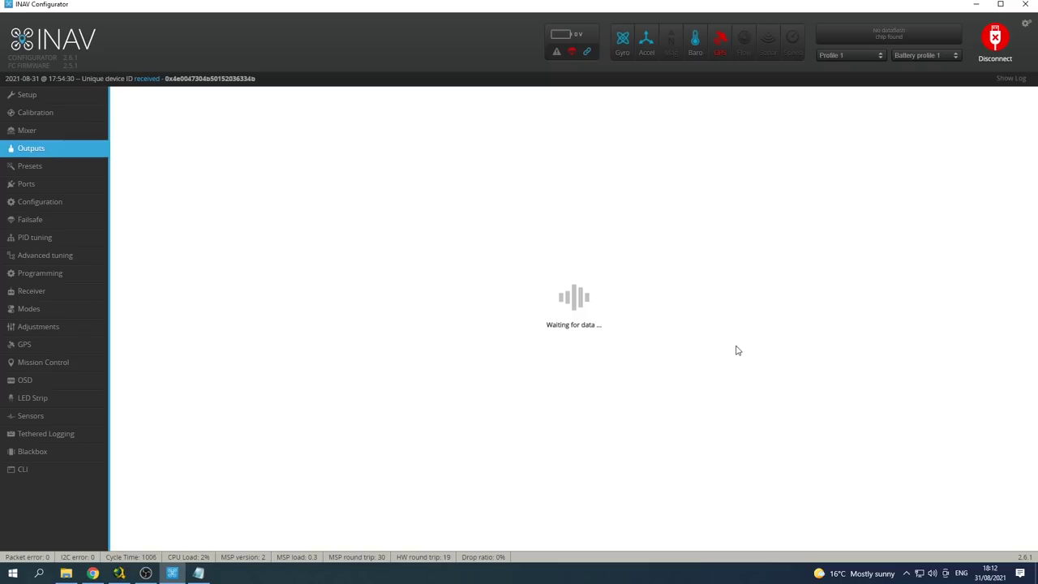
scroll(716, 290, down, 4)
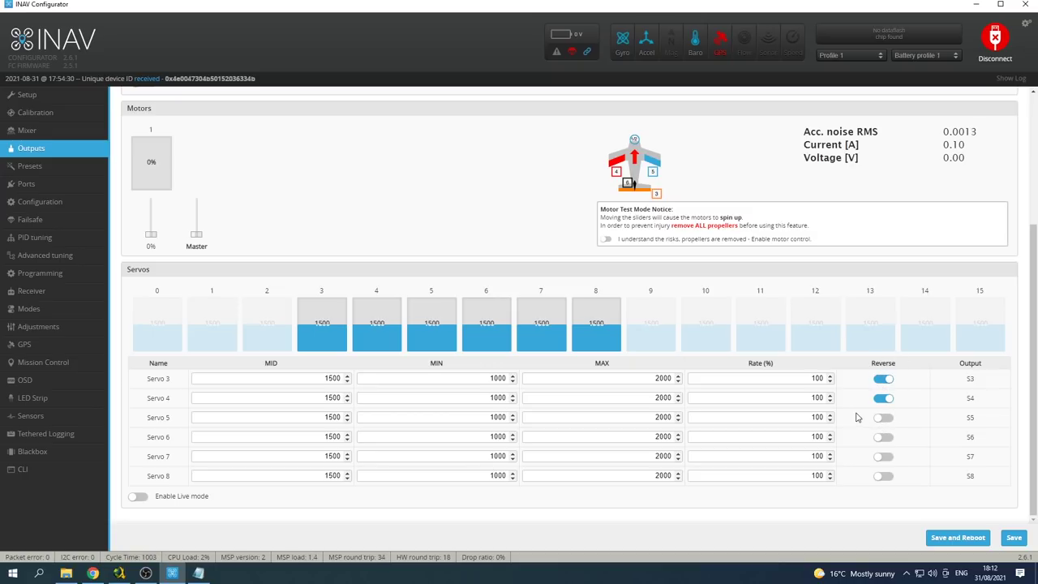
- Open the Receiver page and check the channel map, RSSI channel and serial receiver provider
click(45, 276)
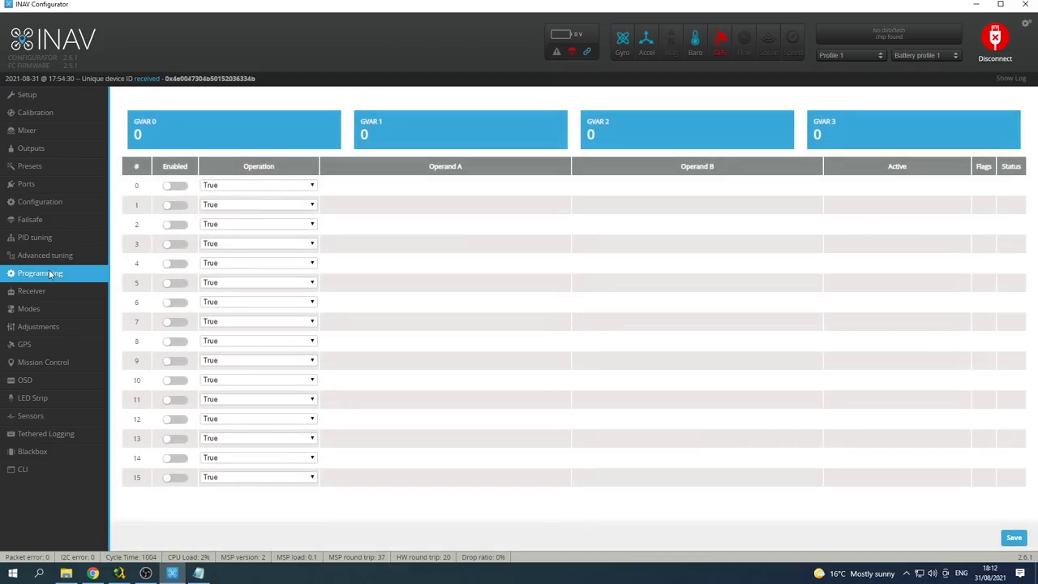
click(43, 290)
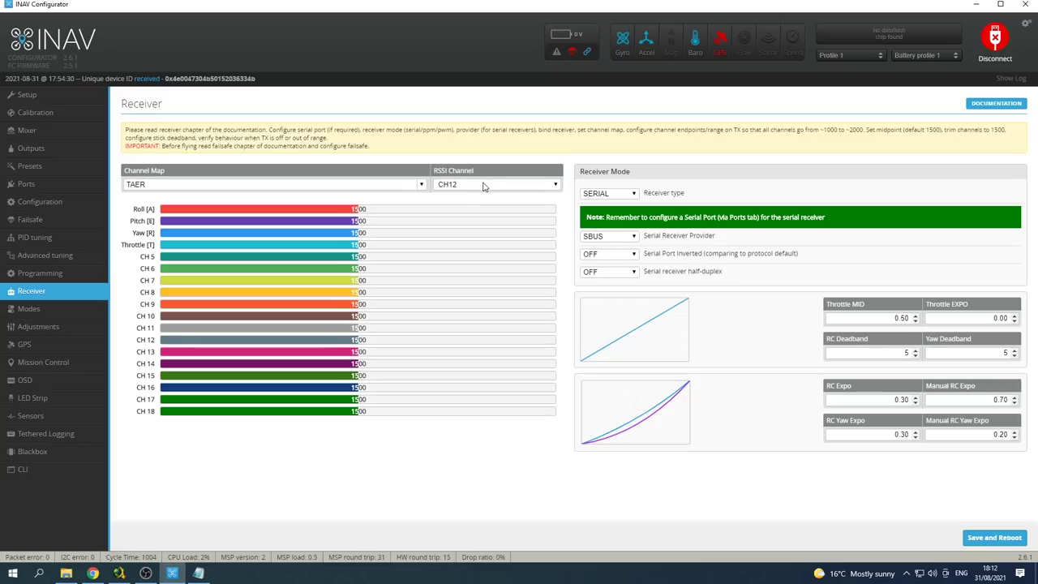
- Open the Modes page and examine the channel ranges assigned to ARM, NAV ALTHOLD, NAV POSHOLD and NAV RTH
click(29, 309)
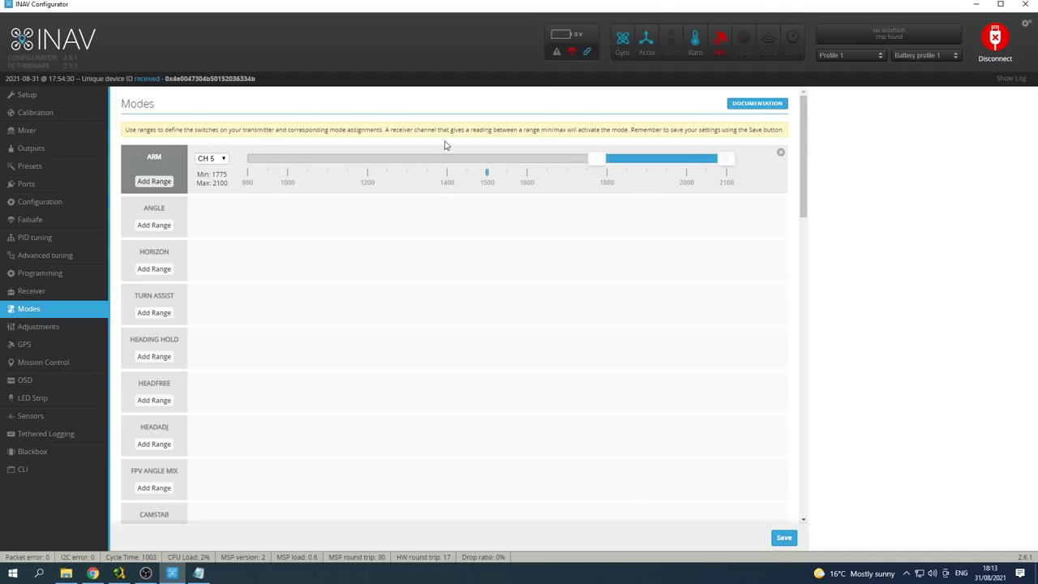
scroll(588, 210, down, 2)
scroll(587, 209, down, 2)
scroll(560, 192, up, 4)
scroll(645, 263, down, 3)
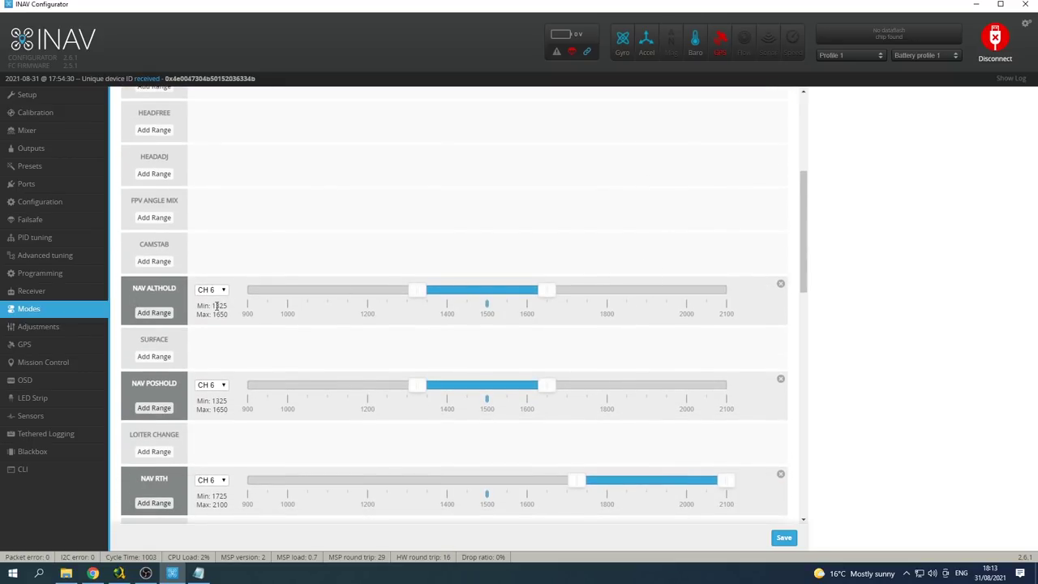
scroll(612, 343, down, 1)
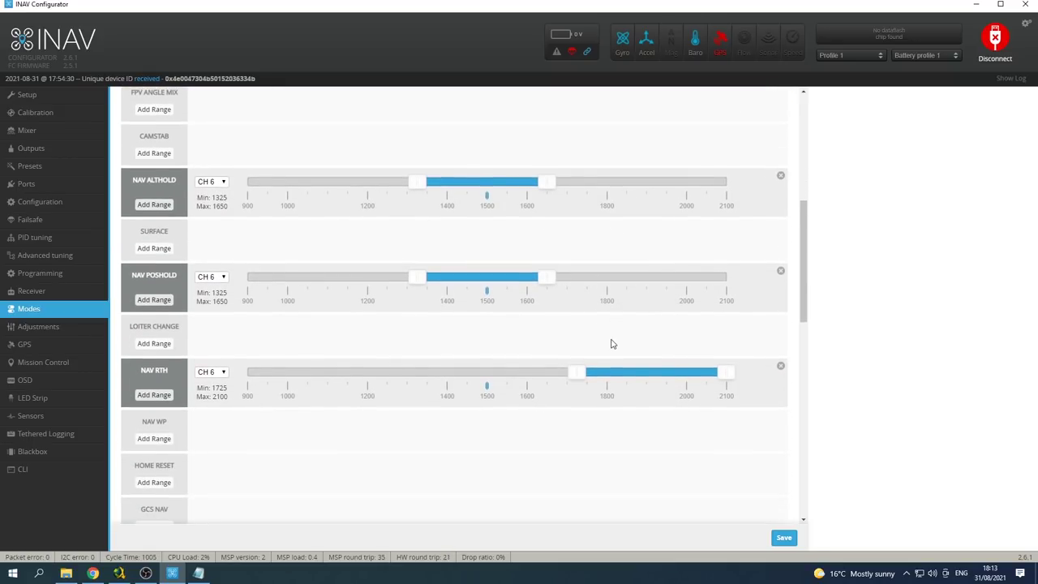
scroll(622, 389, up, 1)
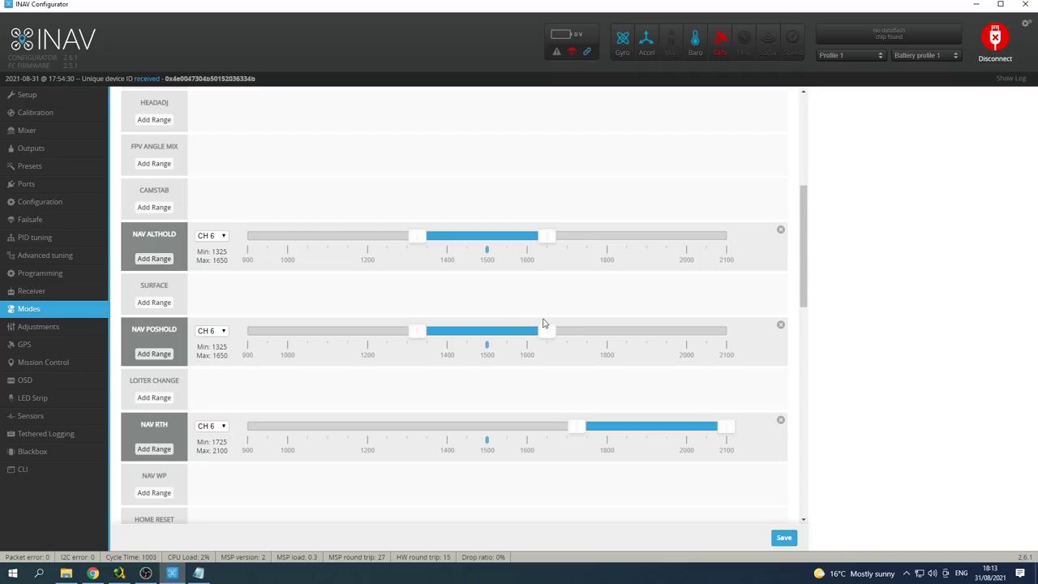
scroll(500, 343, down, 1)
scroll(503, 340, down, 2)
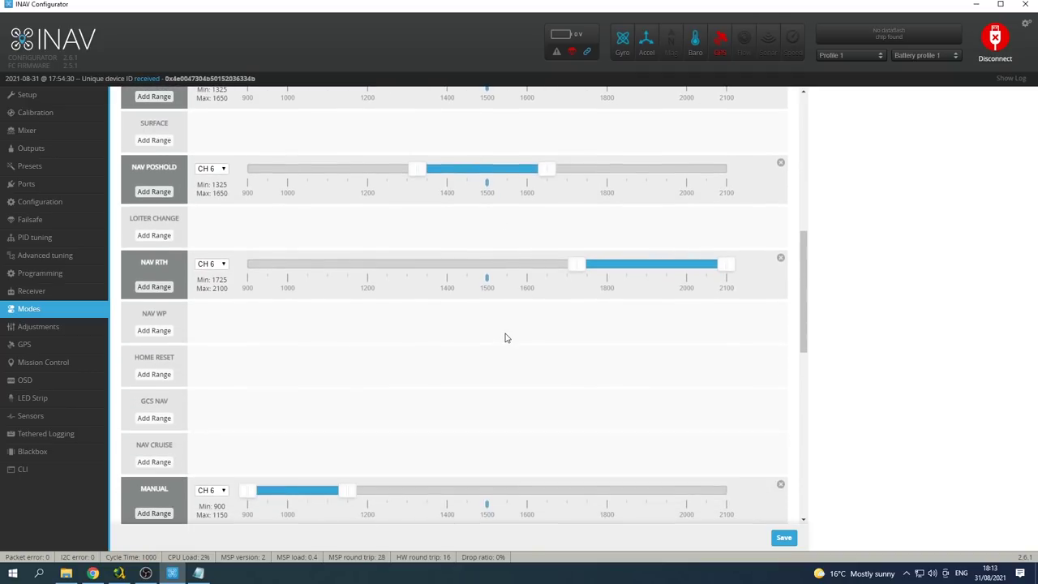
scroll(545, 357, up, 2)
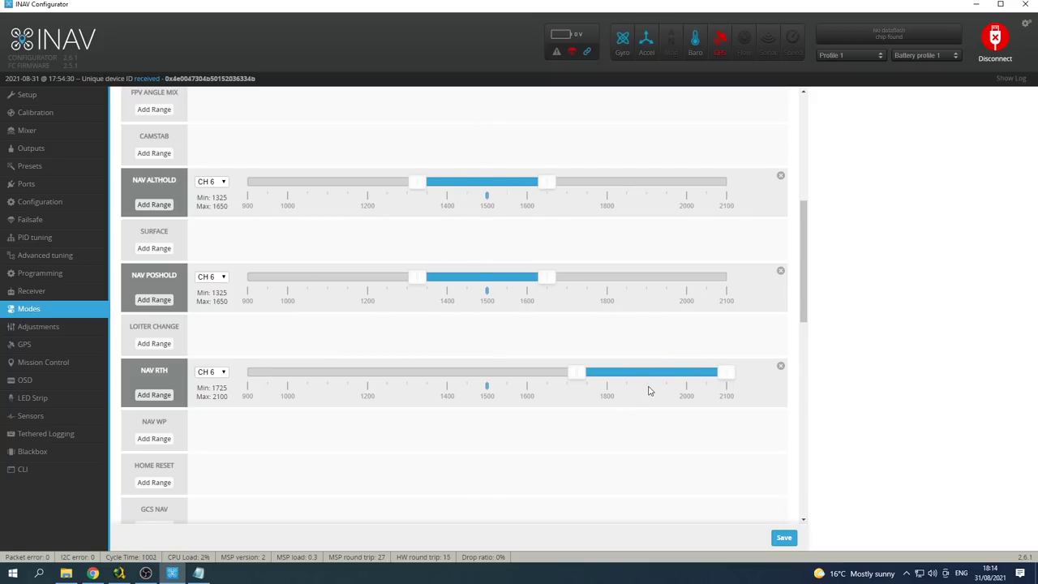
scroll(382, 359, down, 2)
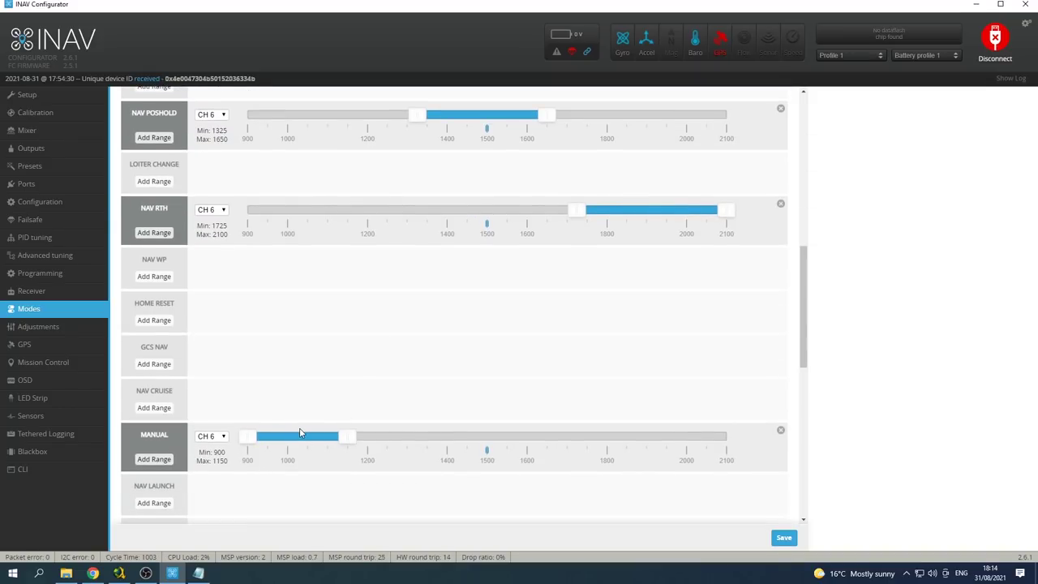
- Compare the MANUAL mode's channel range with the NAV RTH, NAV POSHOLD and NAV ALTHOLD ranges
scroll(315, 424, up, 1)
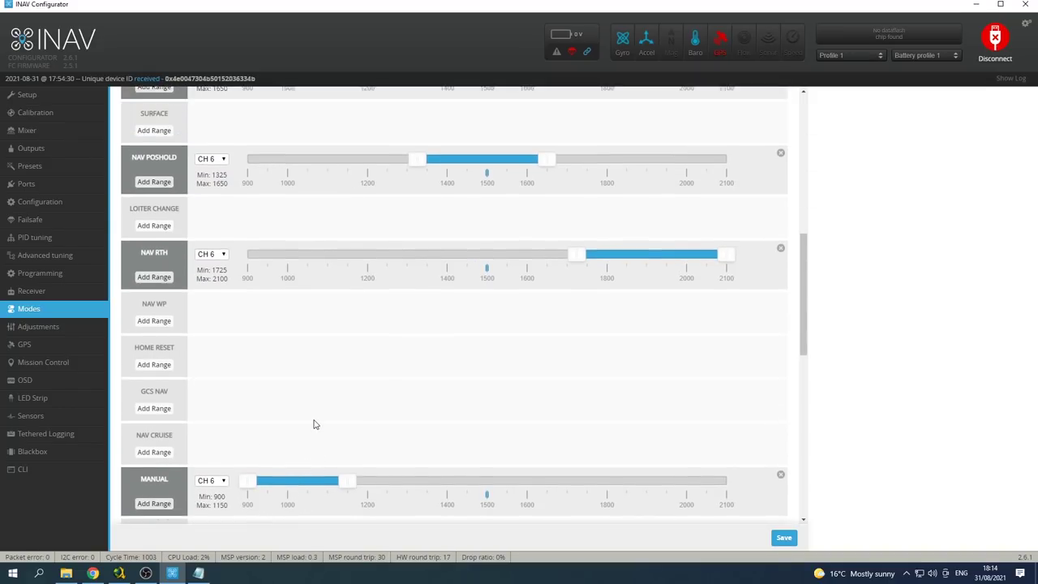
scroll(319, 425, down, 1)
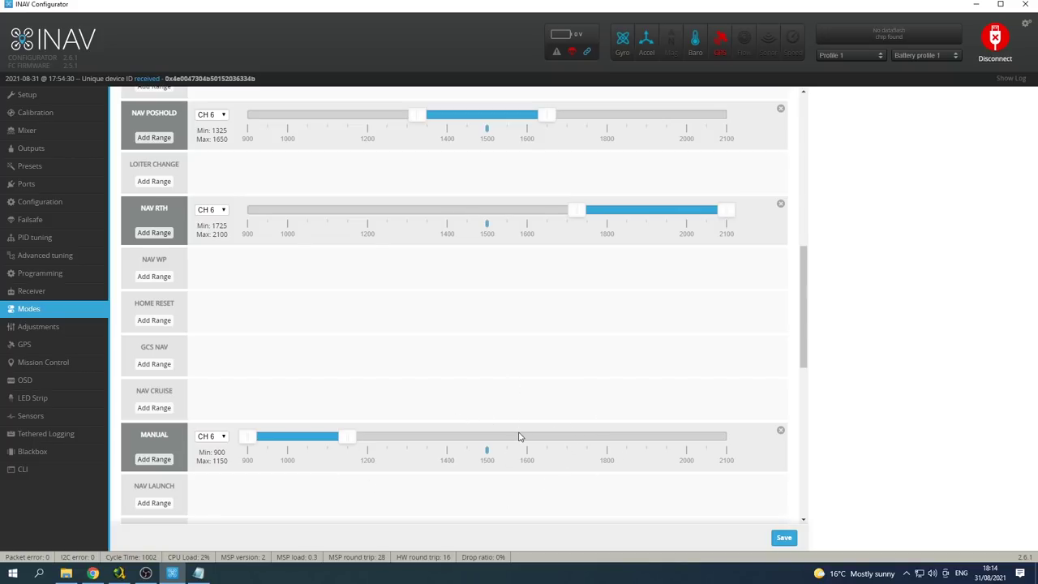
scroll(521, 425, down, 1)
scroll(519, 417, down, 2)
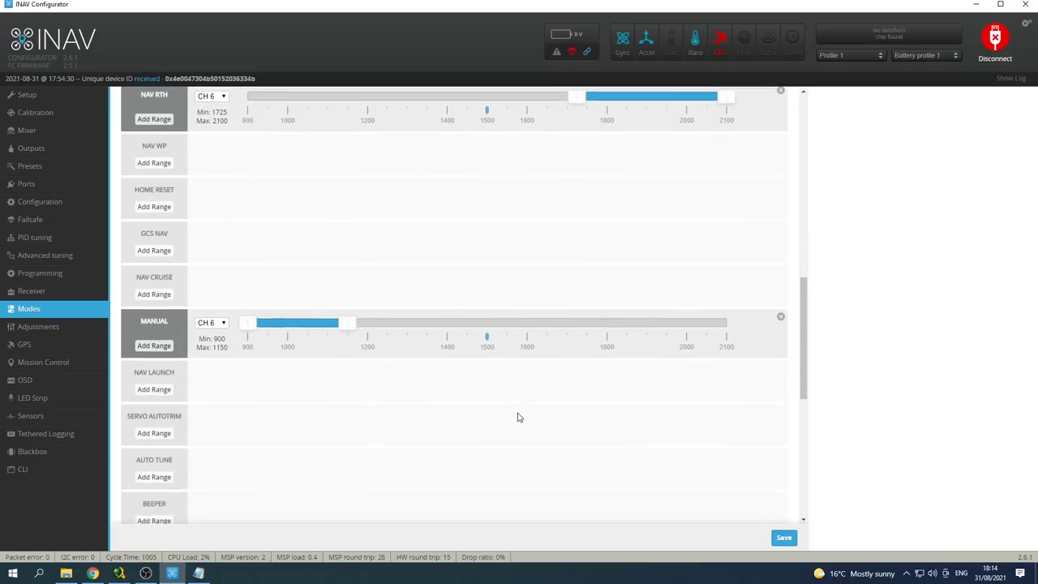
scroll(518, 417, up, 3)
scroll(521, 409, down, 3)
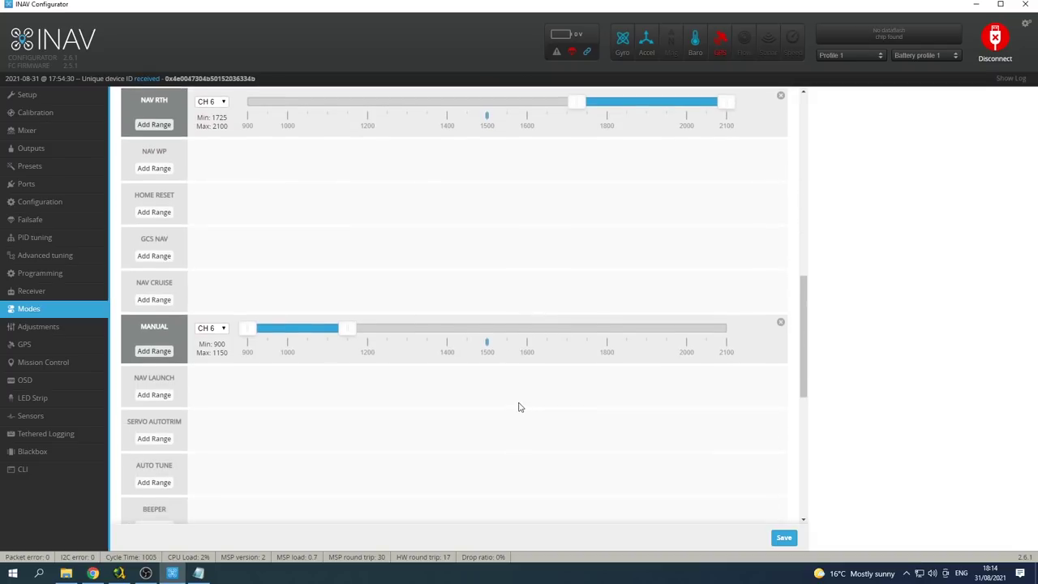
scroll(523, 406, down, 10)
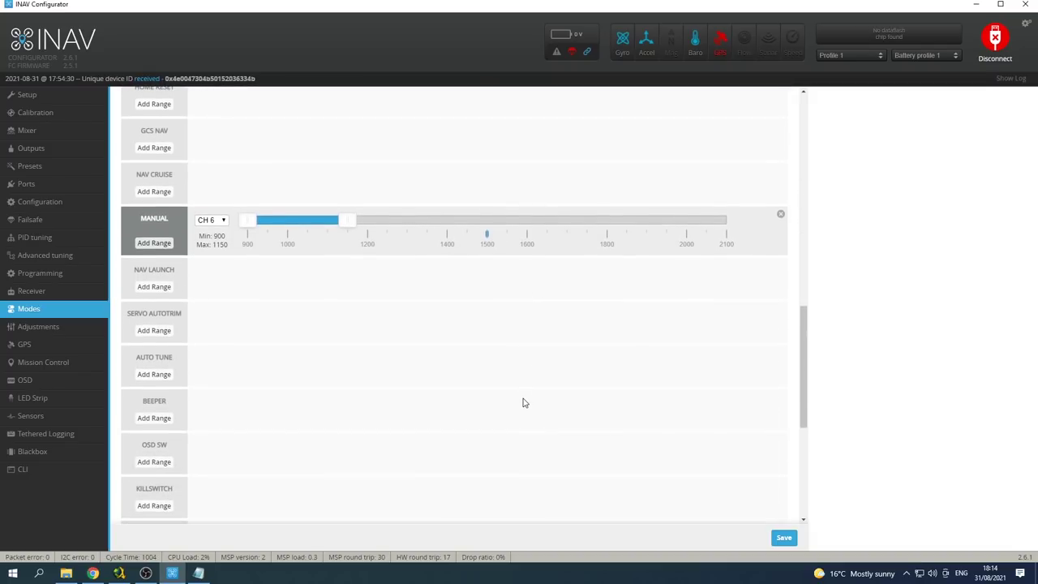
scroll(521, 417, up, 10)
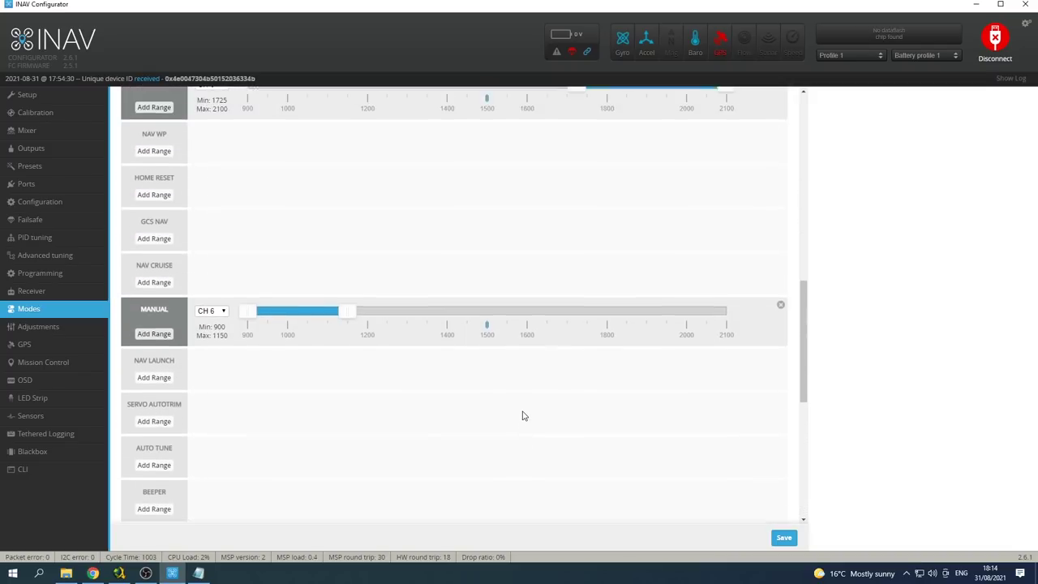
scroll(523, 416, up, 1)
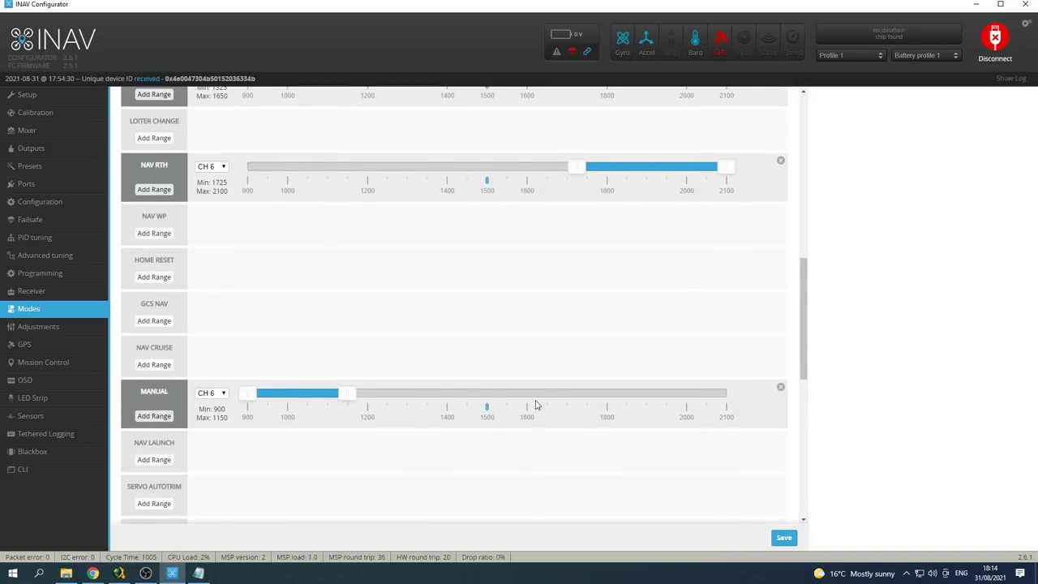
scroll(533, 401, down, 3)
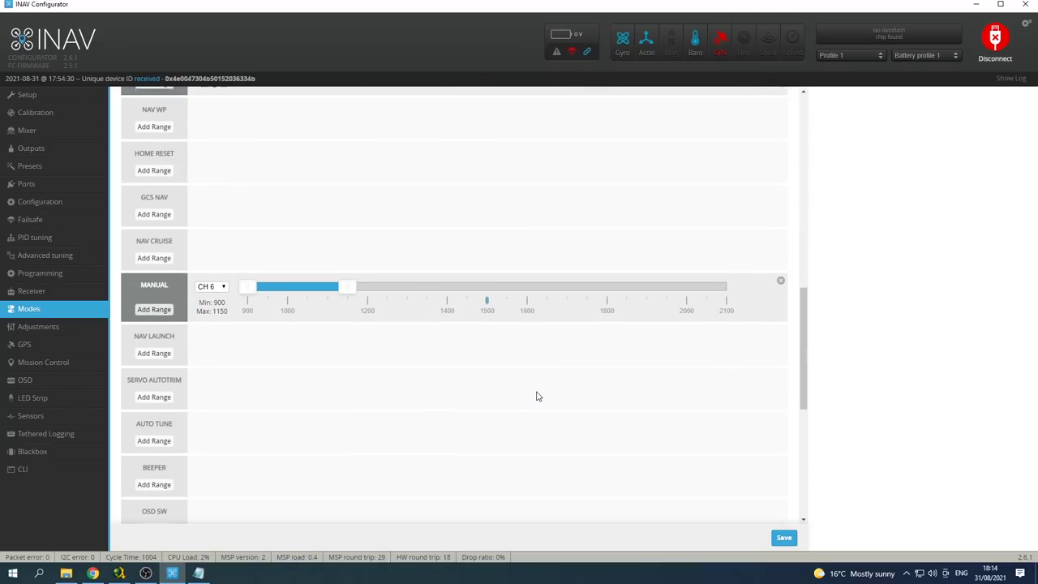
scroll(536, 395, up, 2)
scroll(537, 395, up, 3)
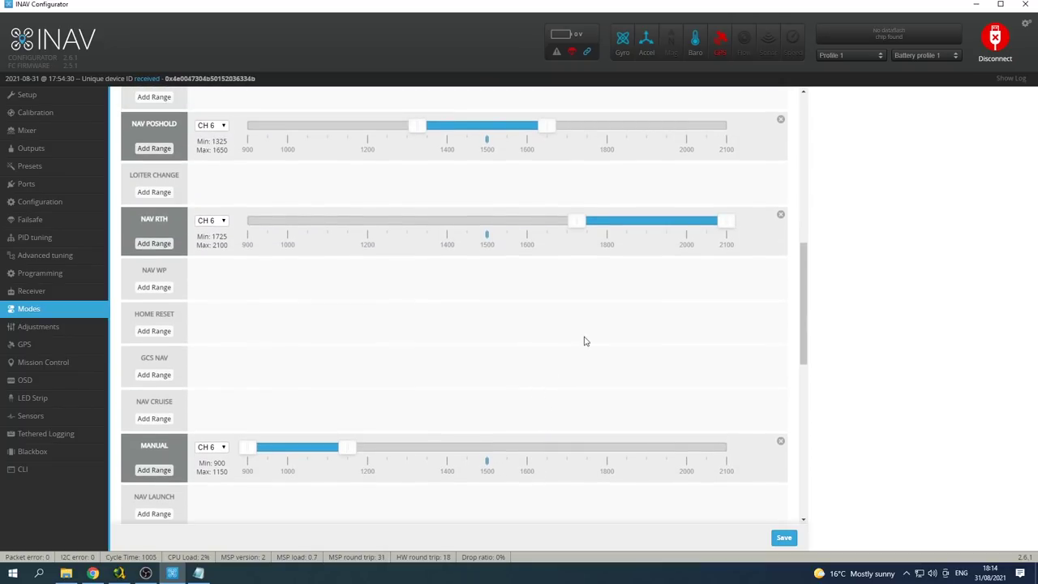
scroll(637, 295, up, 3)
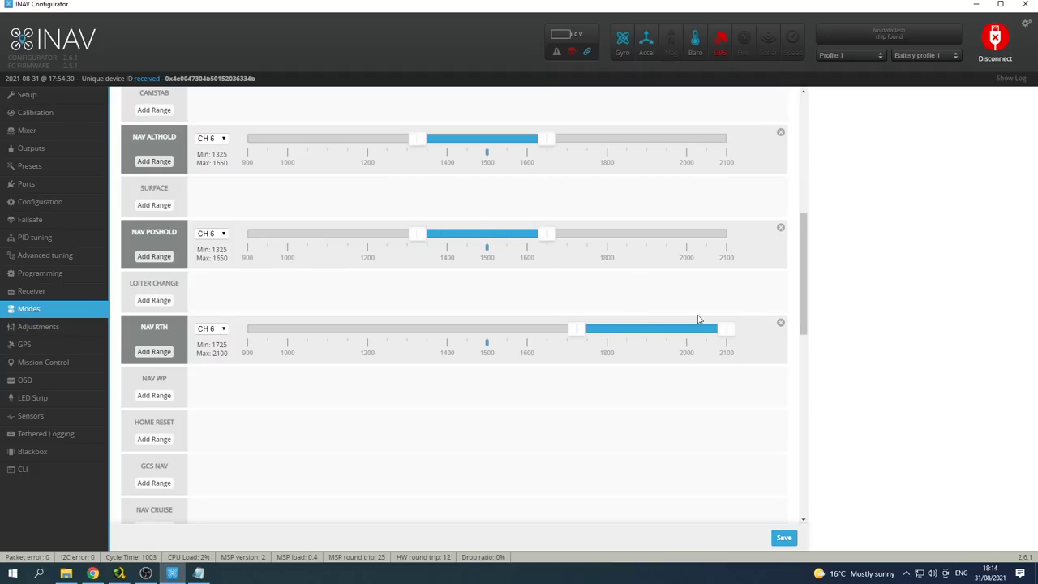
- Look over the modes listed below MANUAL, from NAV LAUNCH and SERVO AUTOTRIM to BEEPER and KILLSWITCH
scroll(683, 340, down, 3)
scroll(679, 342, down, 6)
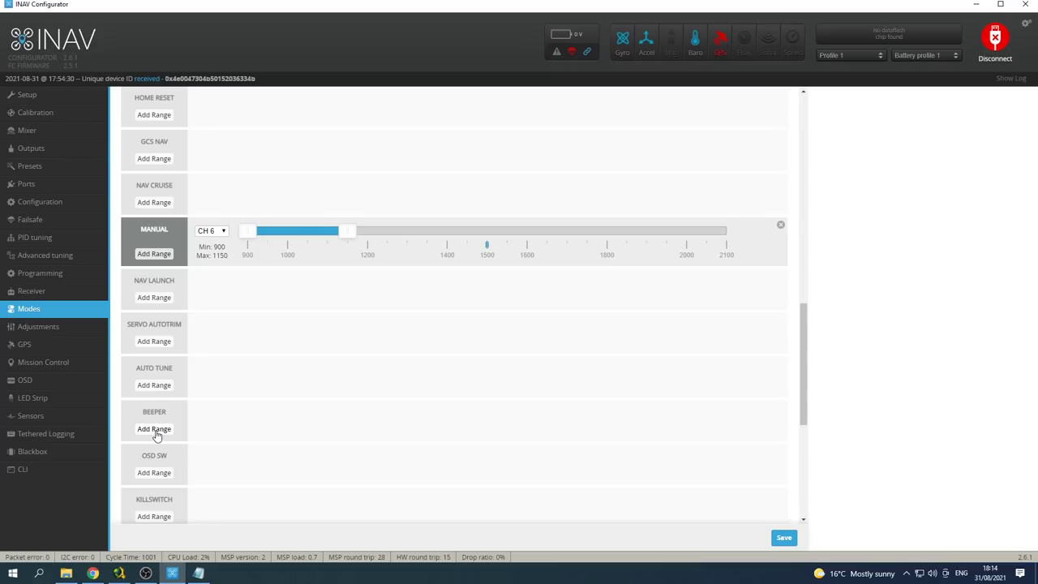
scroll(412, 434, down, 2)
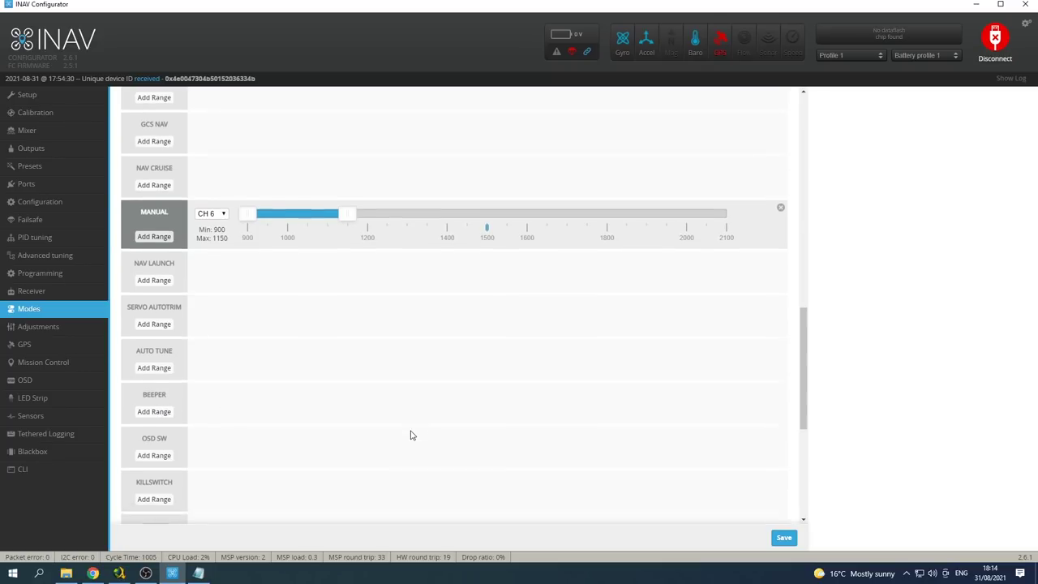
scroll(412, 434, down, 2)
scroll(241, 375, up, 2)
scroll(252, 376, down, 4)
scroll(252, 375, up, 4)
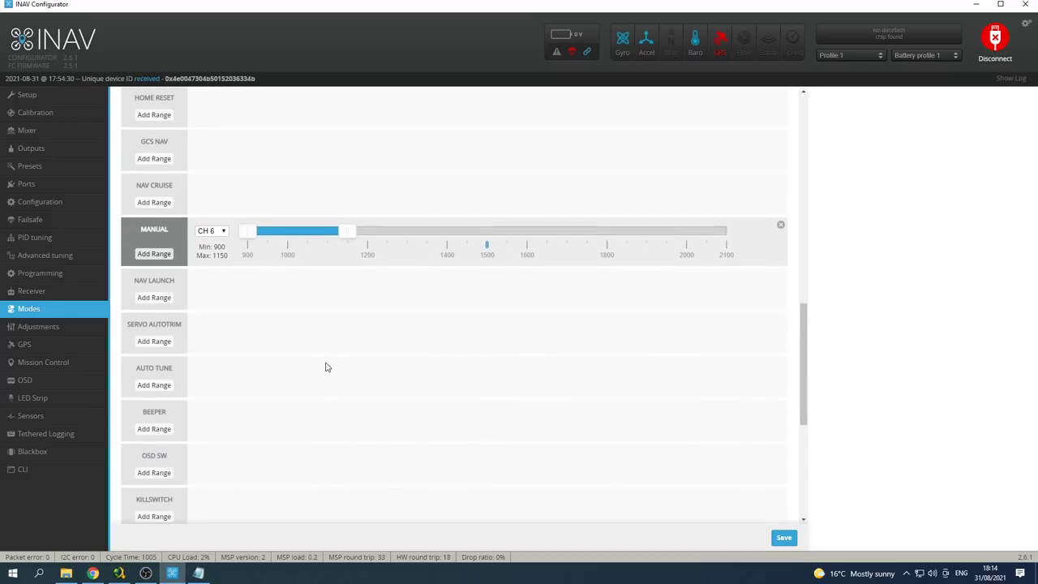
- View the GPS page, and review the OSD page's enabled elements, GPS group and preview layout
click(52, 346)
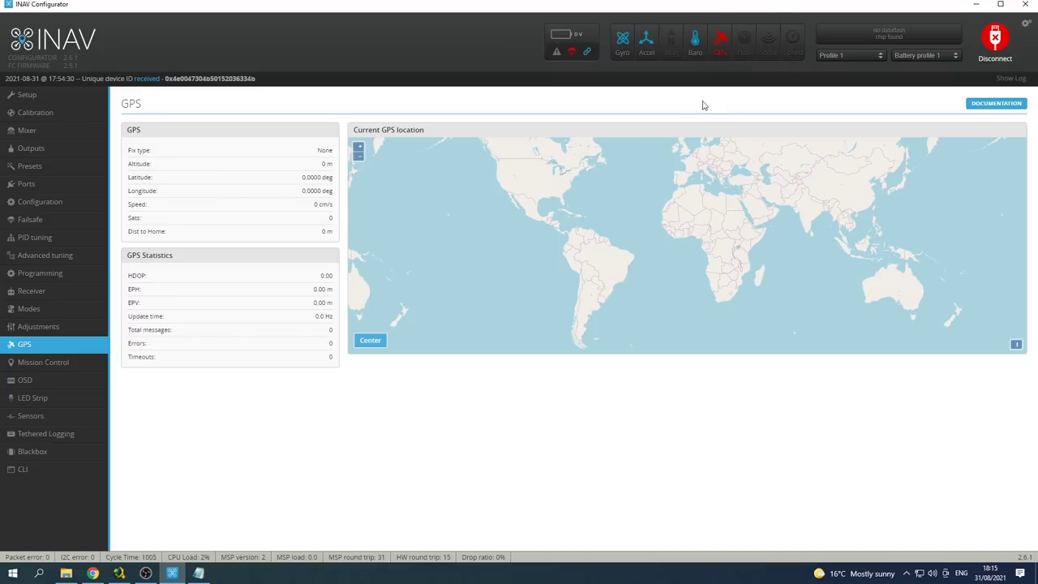
click(25, 380)
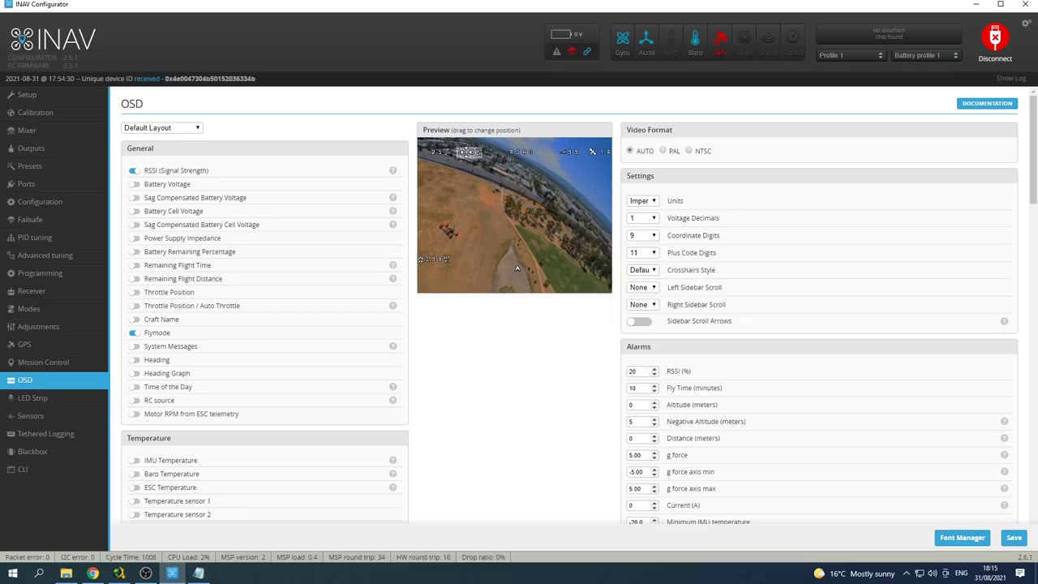
drag(468, 152, 439, 151)
scroll(444, 302, down, 3)
scroll(445, 302, down, 10)
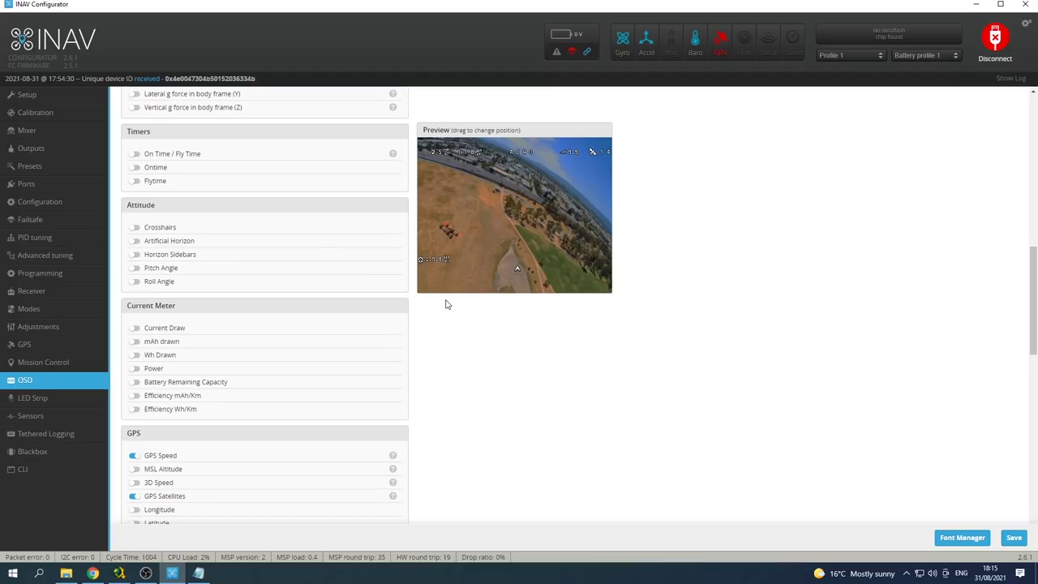
scroll(445, 304, down, 3)
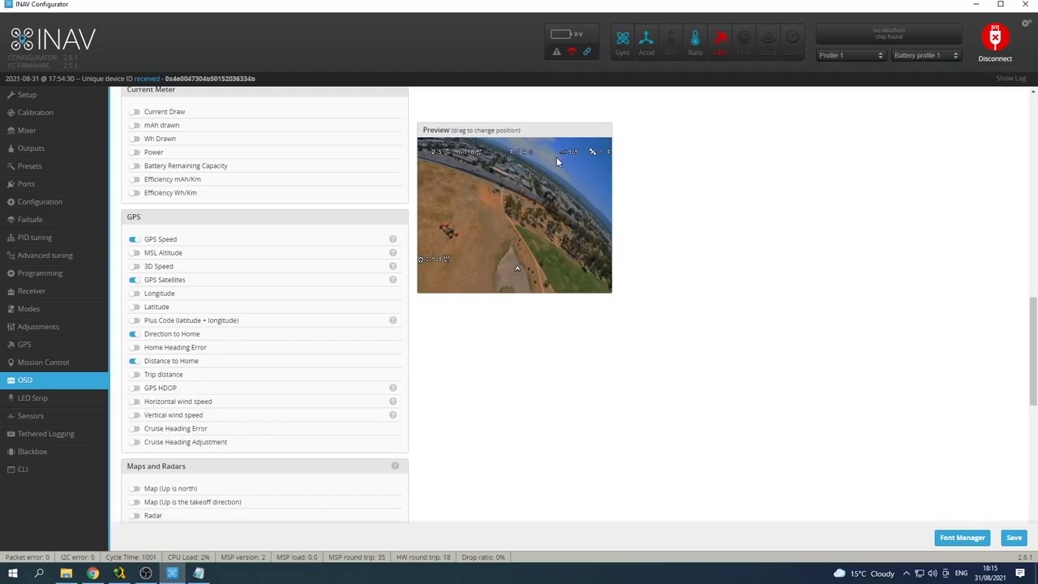
scroll(714, 337, down, 3)
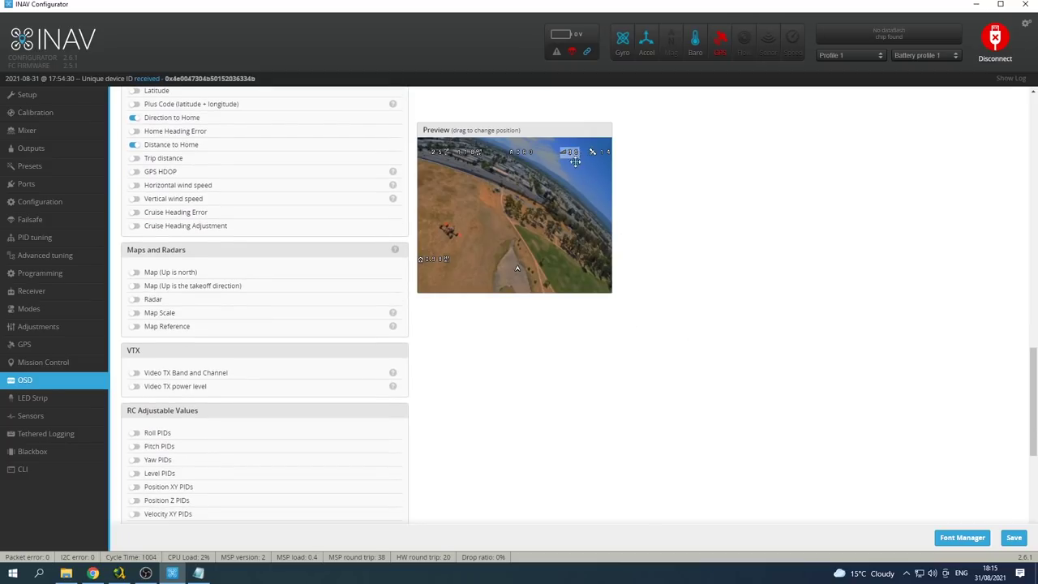
scroll(628, 353, down, 5)
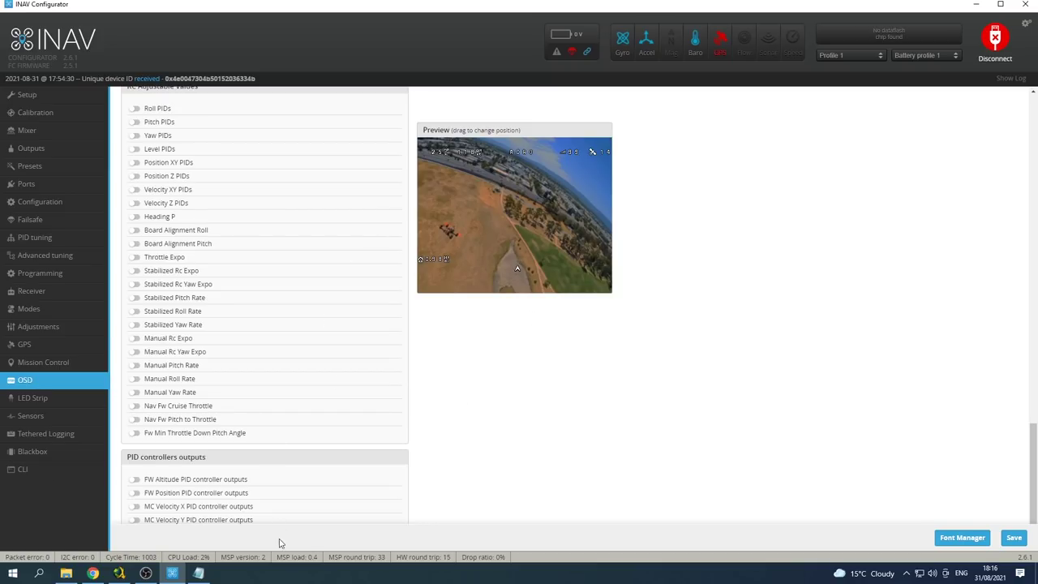
- Switch to the Notepad file of CLI set commands and review its entries, including the failsafe procedure and inav_reset_home value
click(198, 574)
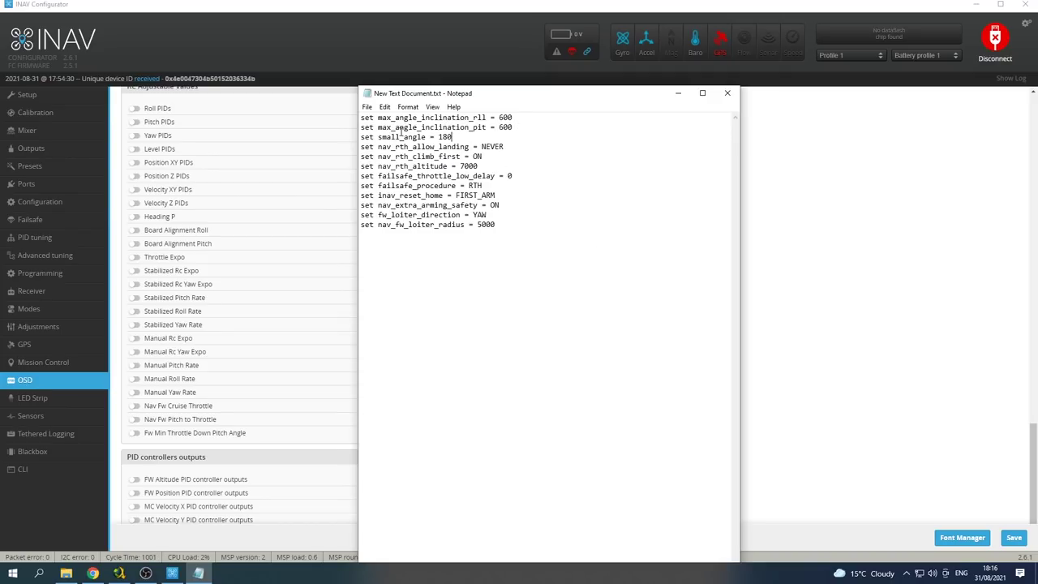
mouse_move(461, 137)
mouse_down()
mouse_move(360, 136)
mouse_move(455, 136)
mouse_up()
click(519, 185)
drag(379, 194, 445, 194)
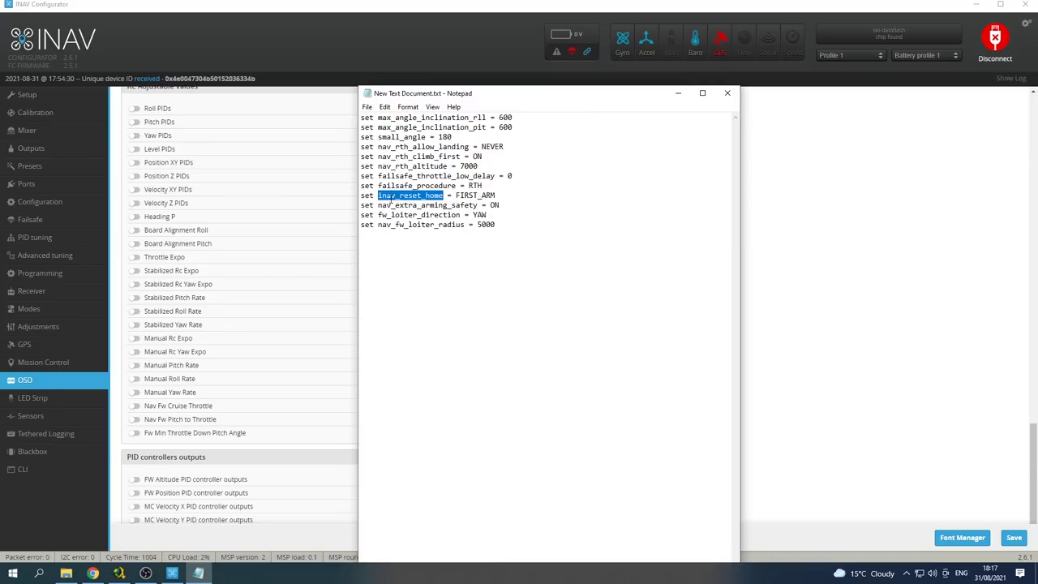
drag(456, 196, 498, 195)
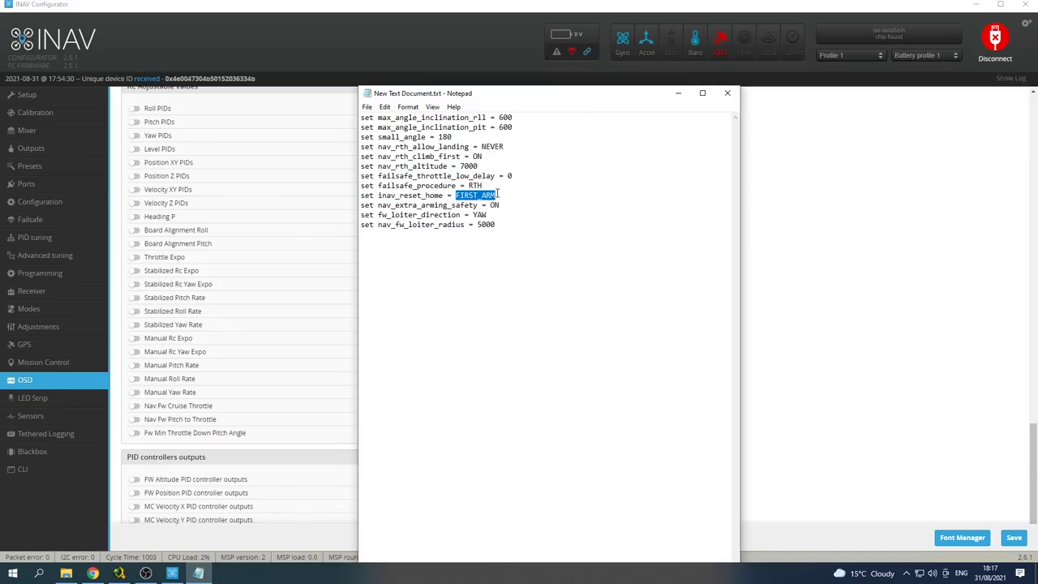
click(504, 195)
drag(455, 195, 502, 200)
- Set the nav_fw_loiter_radius value in the Notepad command list to 7000
click(517, 217)
click(541, 224)
double_click(478, 226)
text(7000)
- Switch back to INAV Configurator and open the Configuration page to view the sensor, board alignment and GPS settings
click(147, 124)
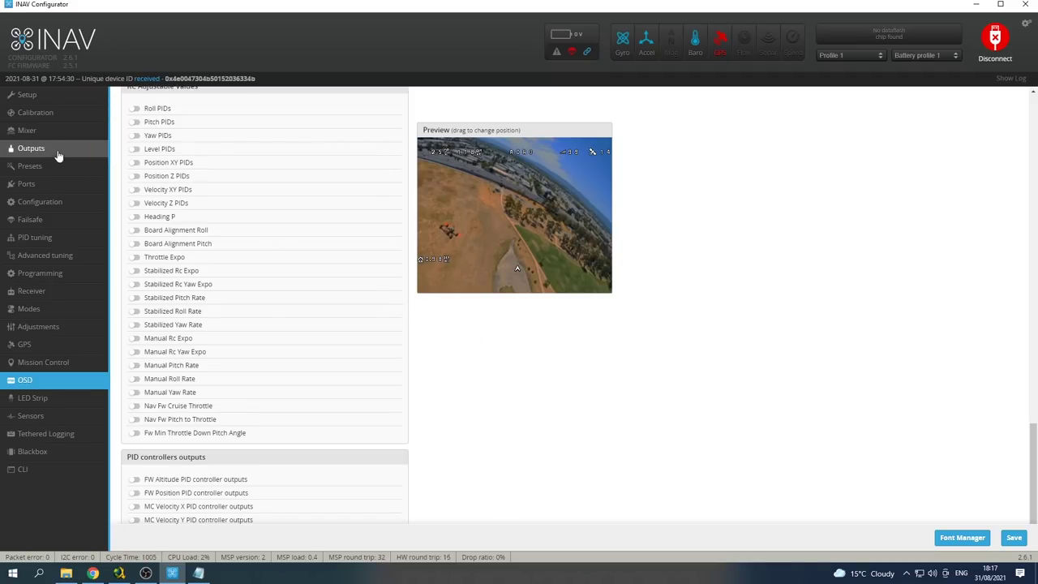
click(40, 201)
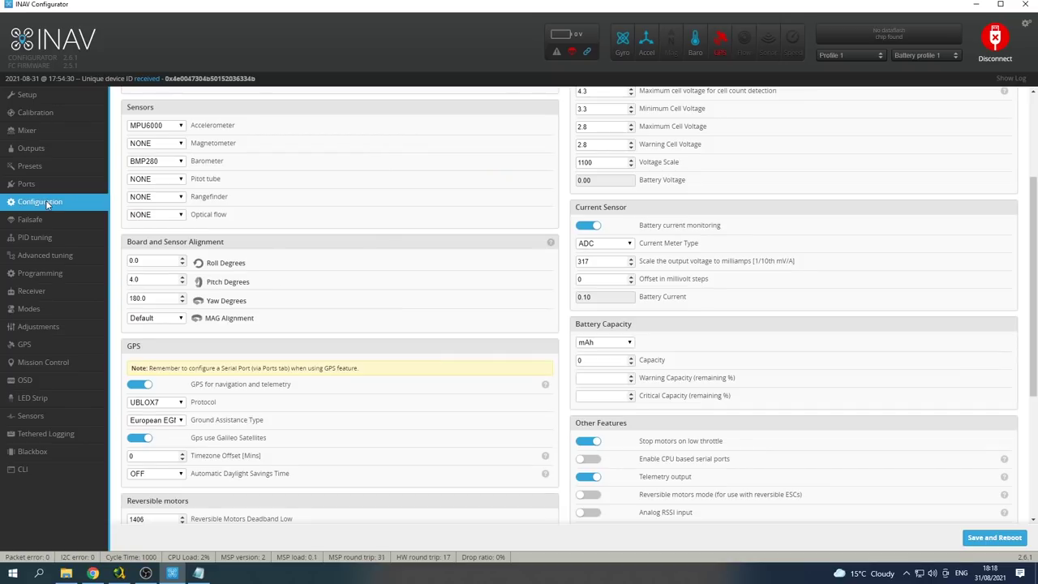